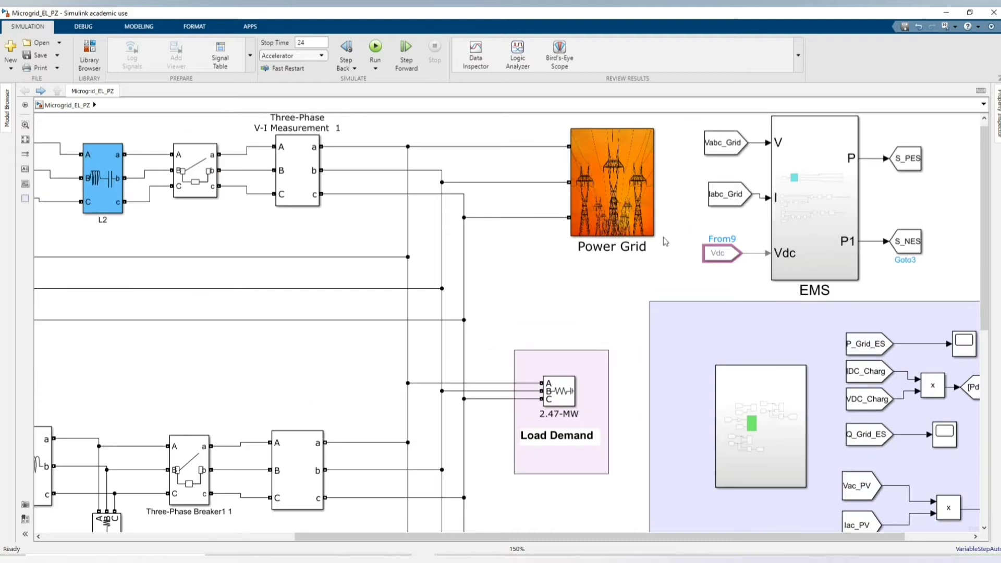
double_click(616, 195)
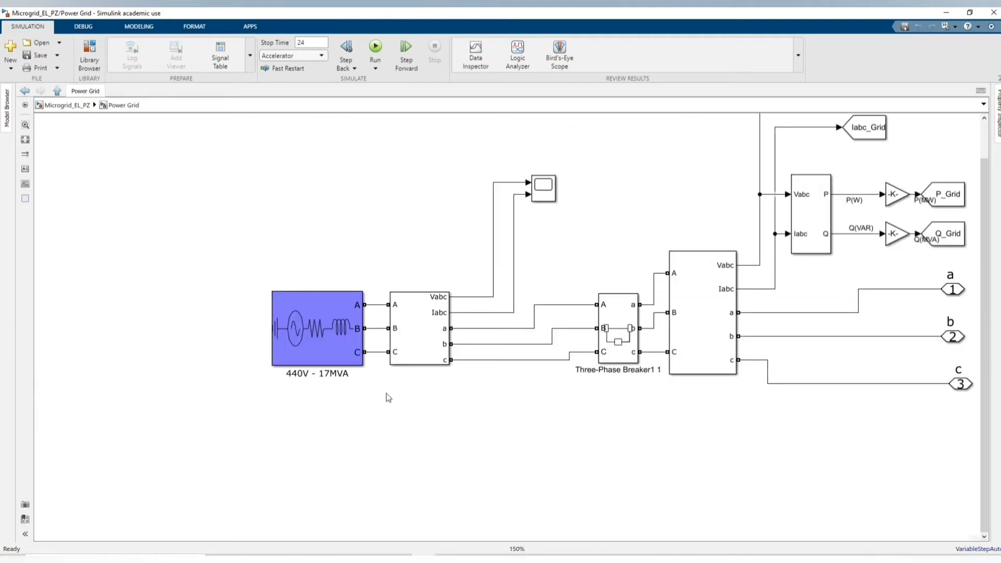
click(25, 92)
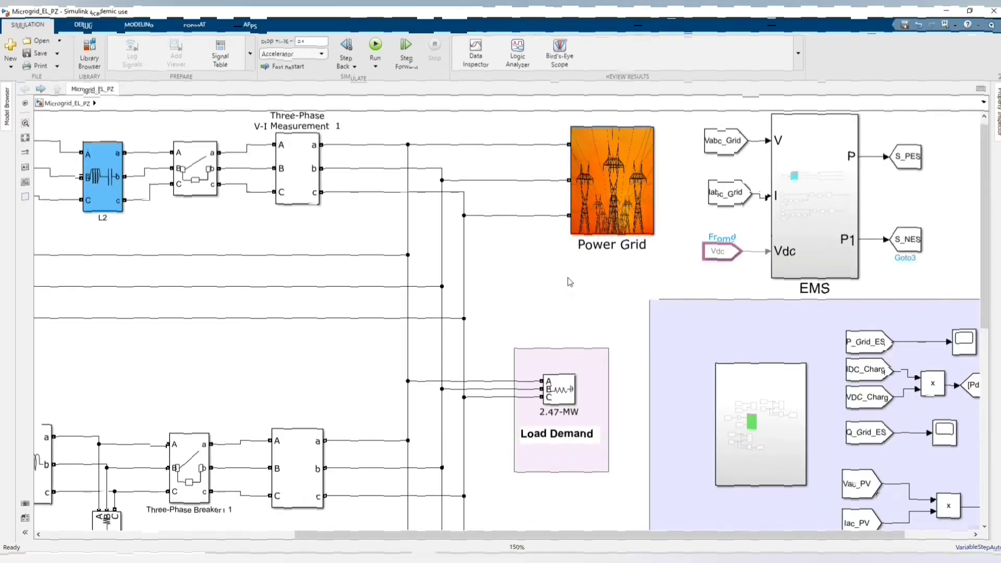
scroll(568, 254, down, 1)
scroll(565, 246, down, 2)
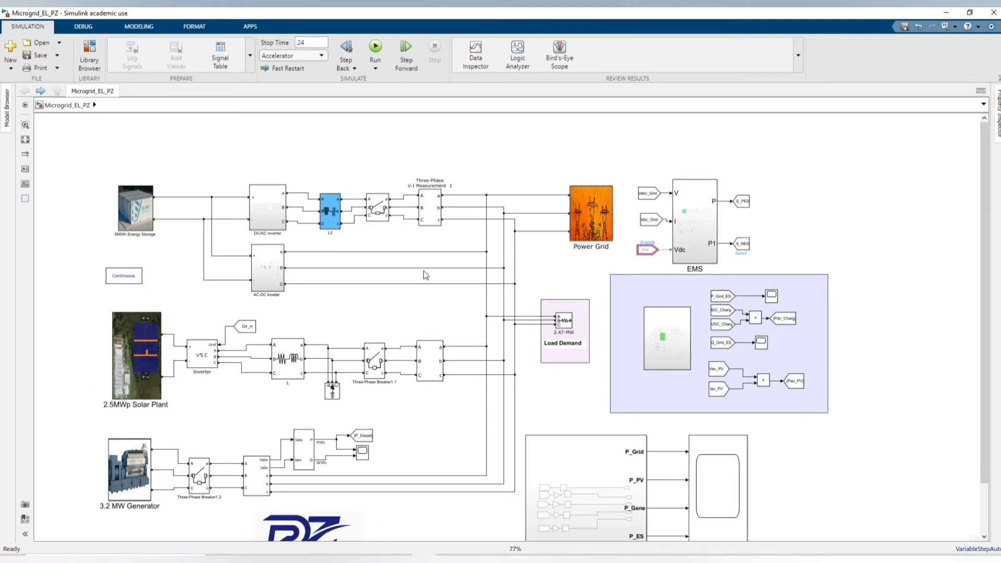
scroll(94, 358, up, 2)
double_click(178, 358)
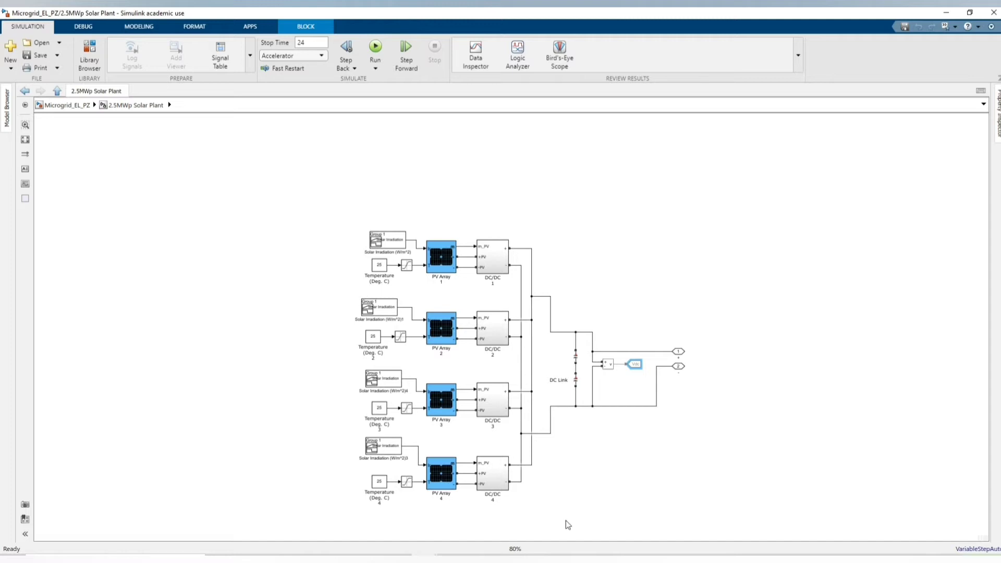
scroll(565, 522, up, 1)
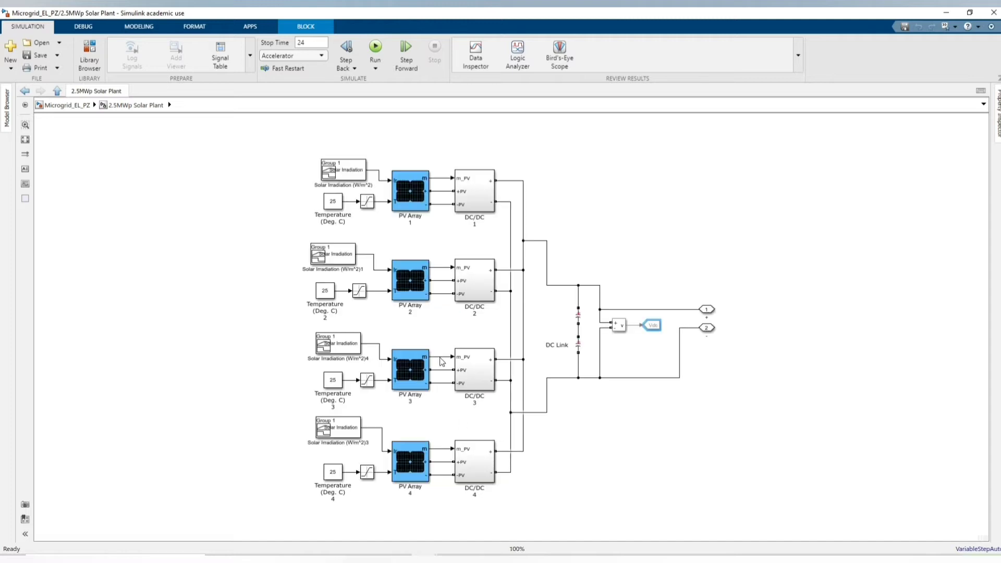
click(24, 90)
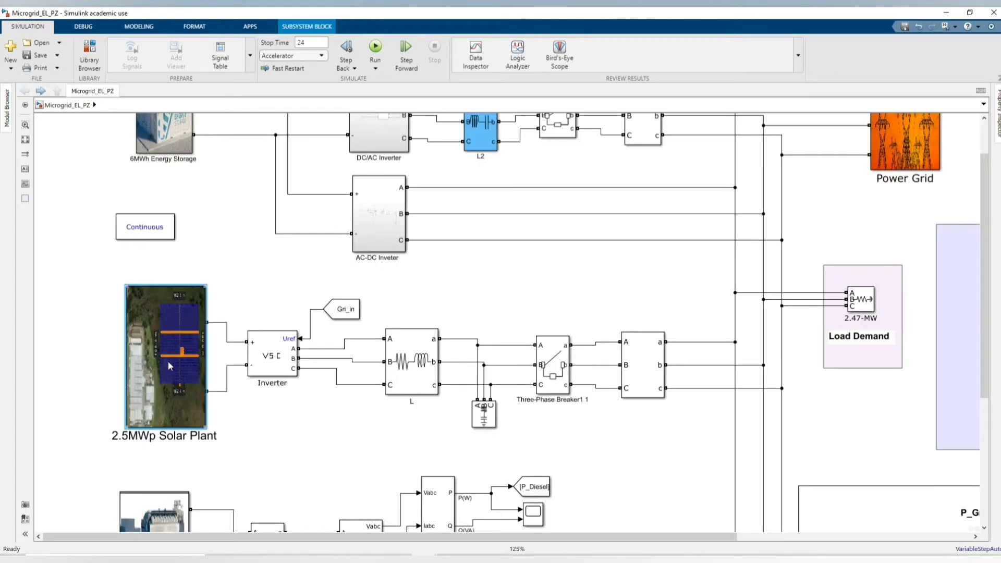
scroll(261, 305, down, 2)
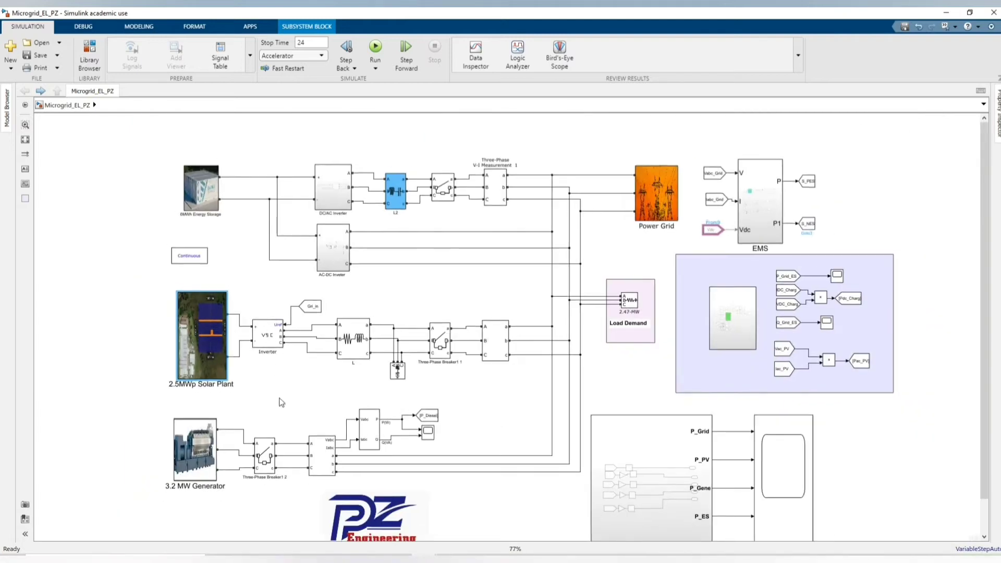
scroll(271, 368, up, 1)
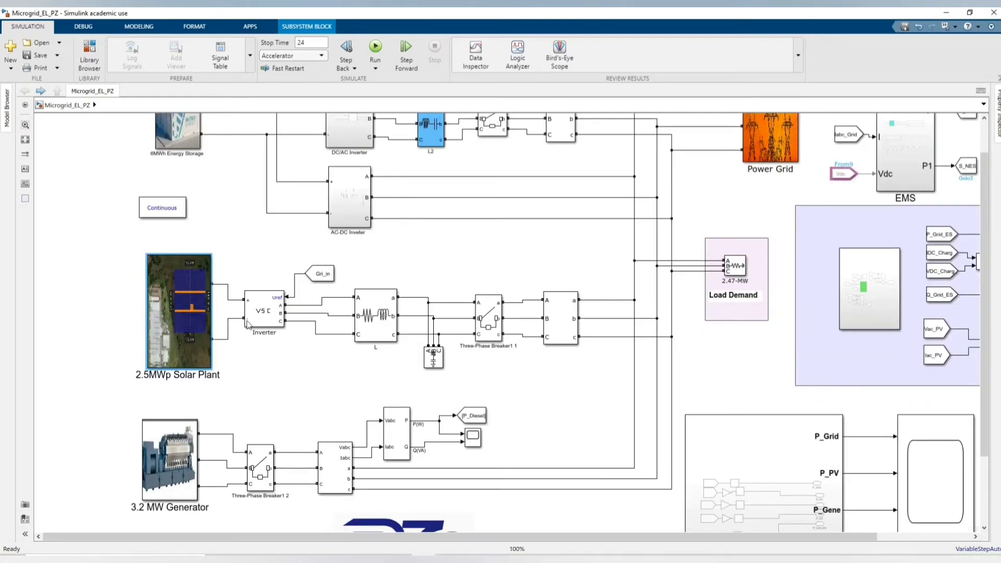
click(319, 275)
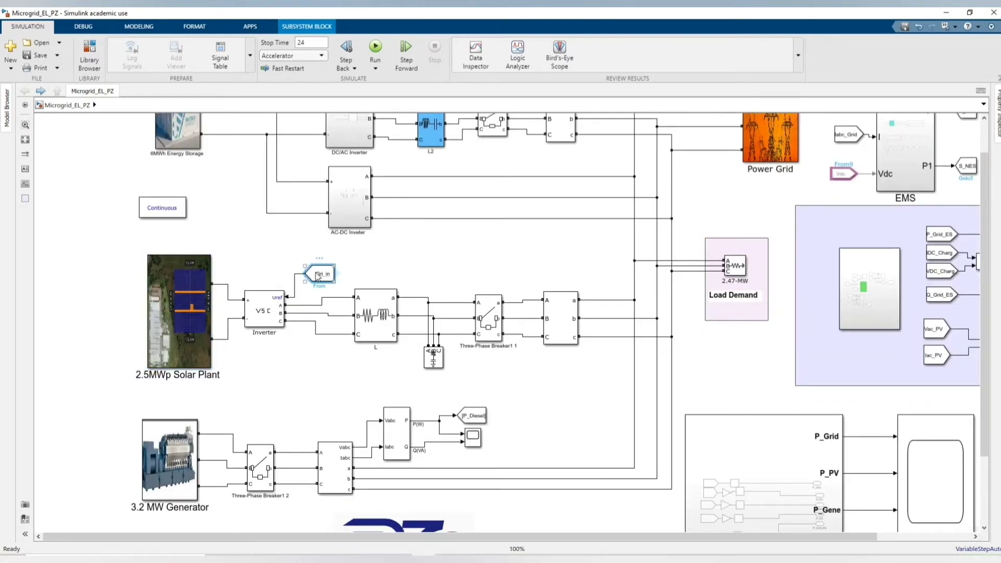
scroll(330, 275, down, 3)
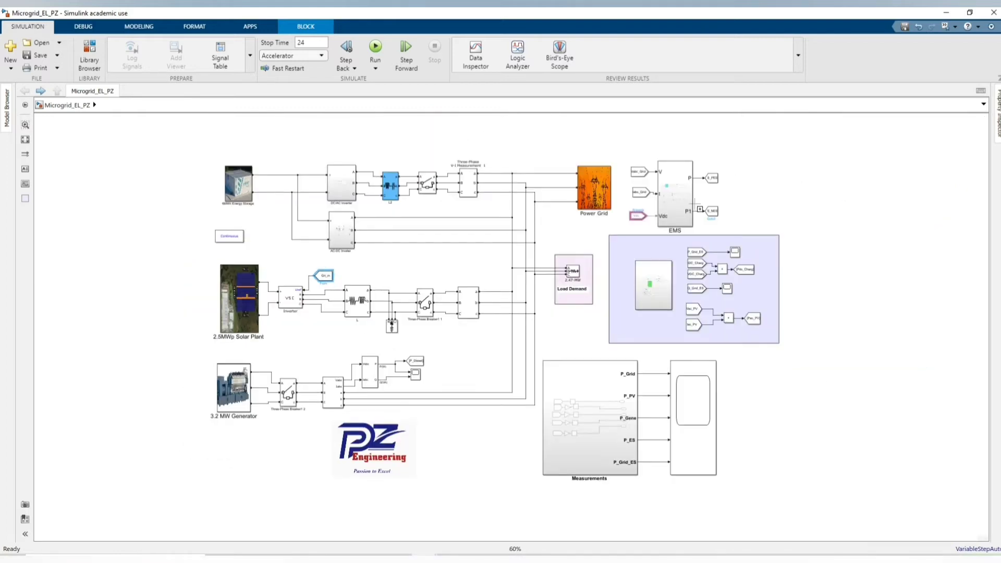
click(313, 337)
scroll(292, 279, up, 3)
scroll(371, 328, down, 1)
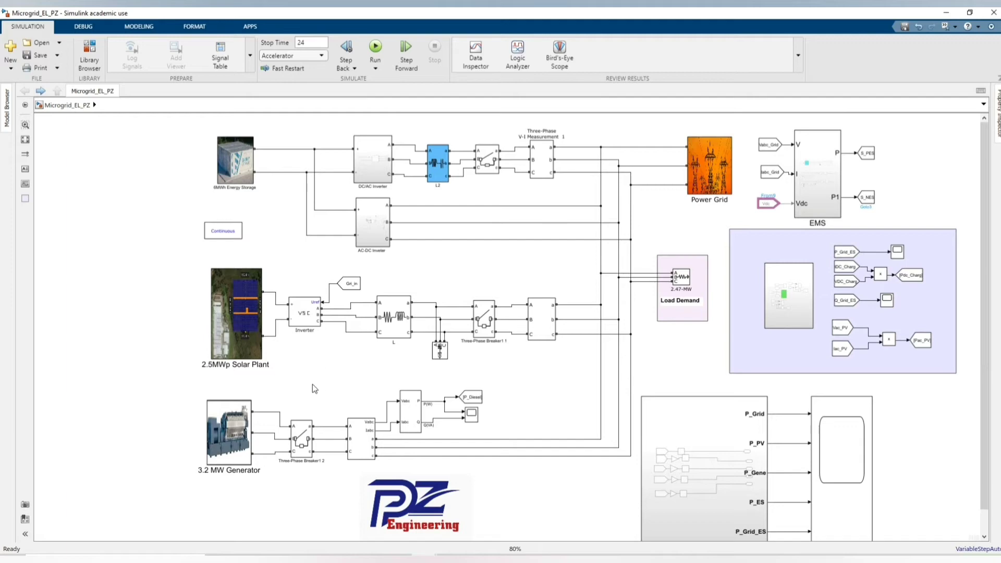
scroll(224, 512, up, 2)
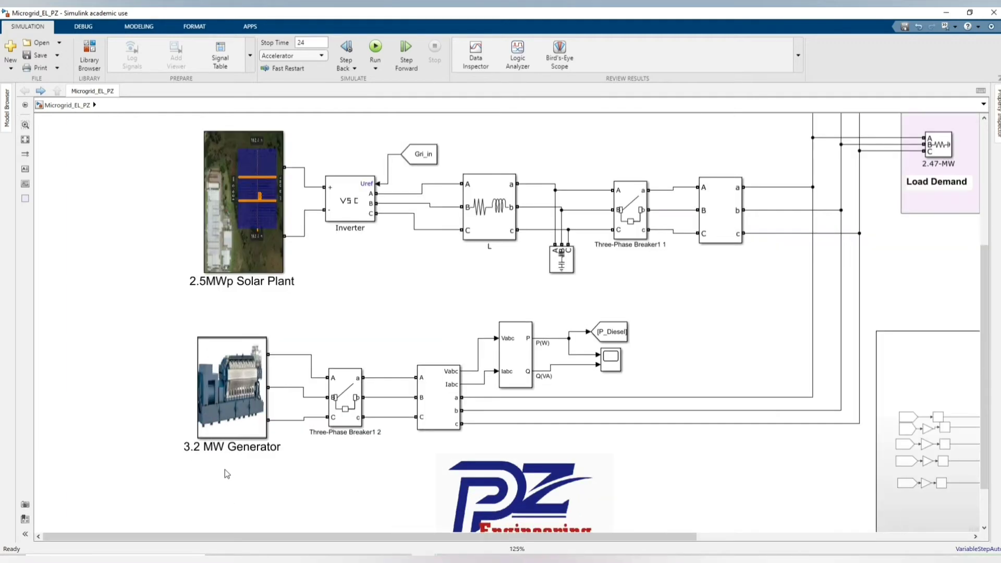
double_click(228, 427)
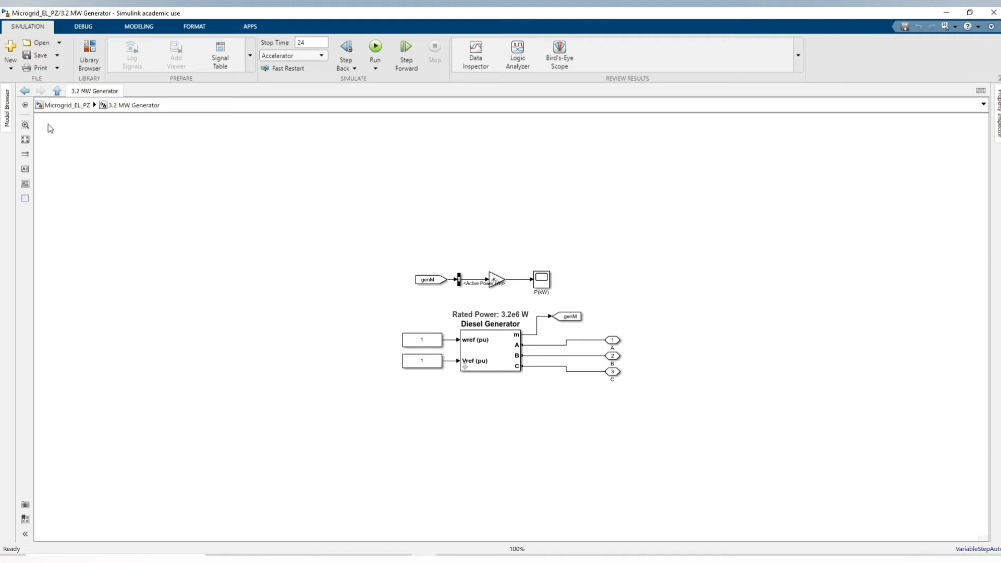
click(24, 92)
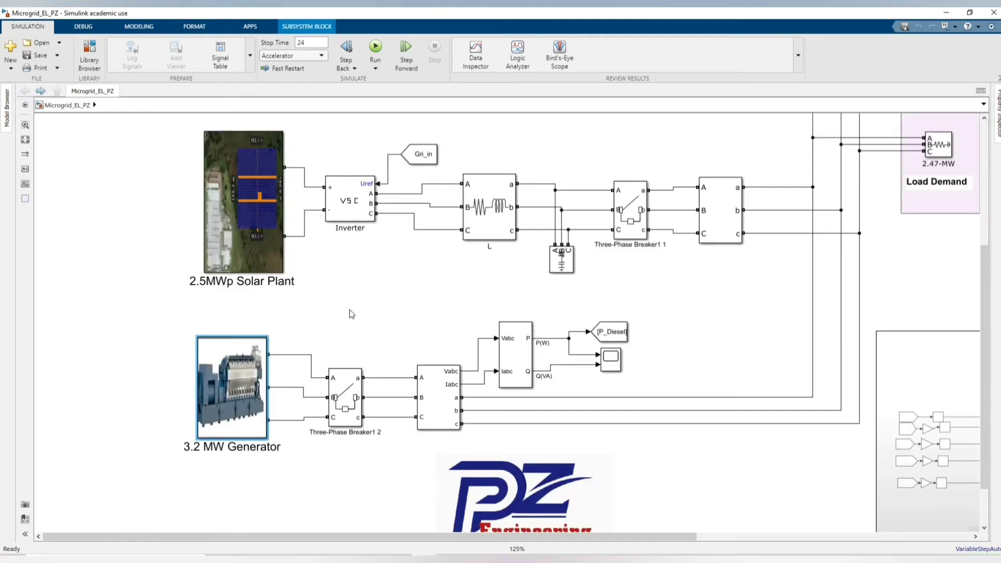
click(343, 394)
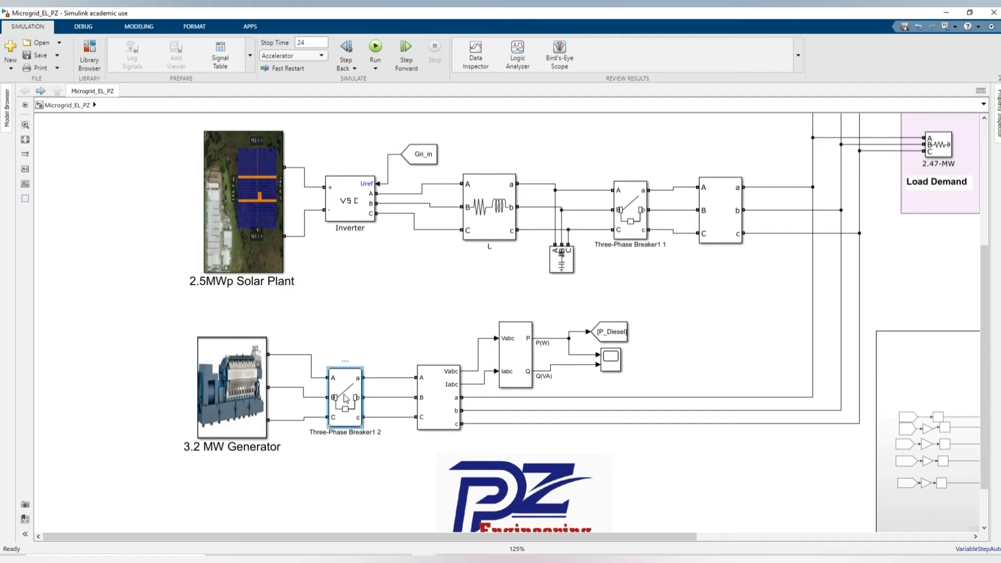
click(340, 303)
click(434, 387)
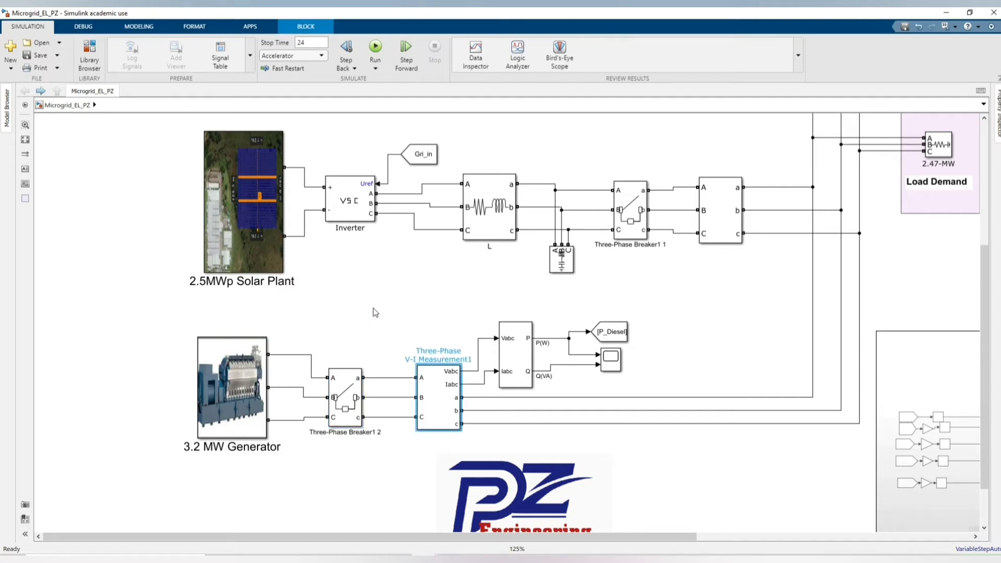
click(333, 295)
scroll(333, 296, down, 6)
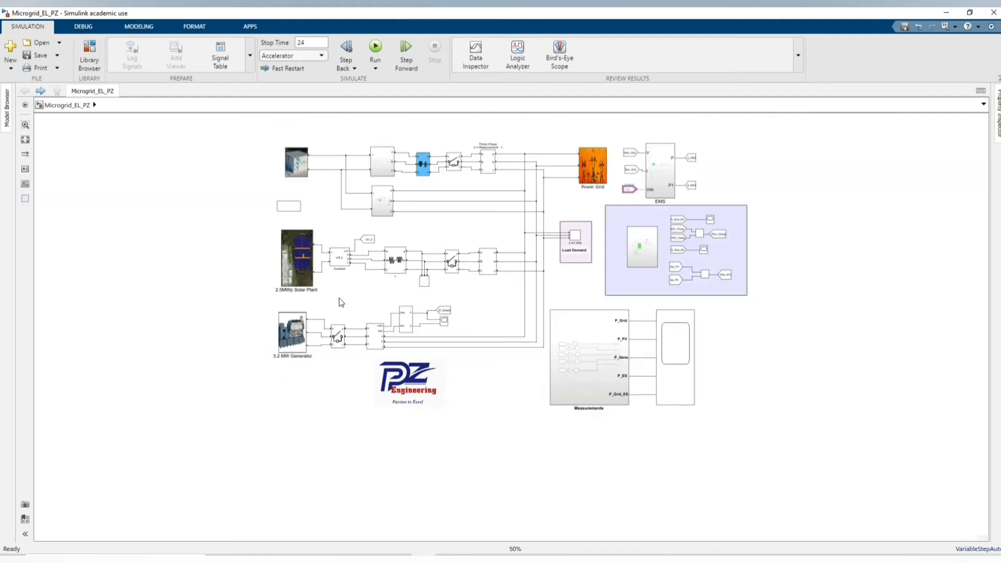
scroll(299, 157, up, 9)
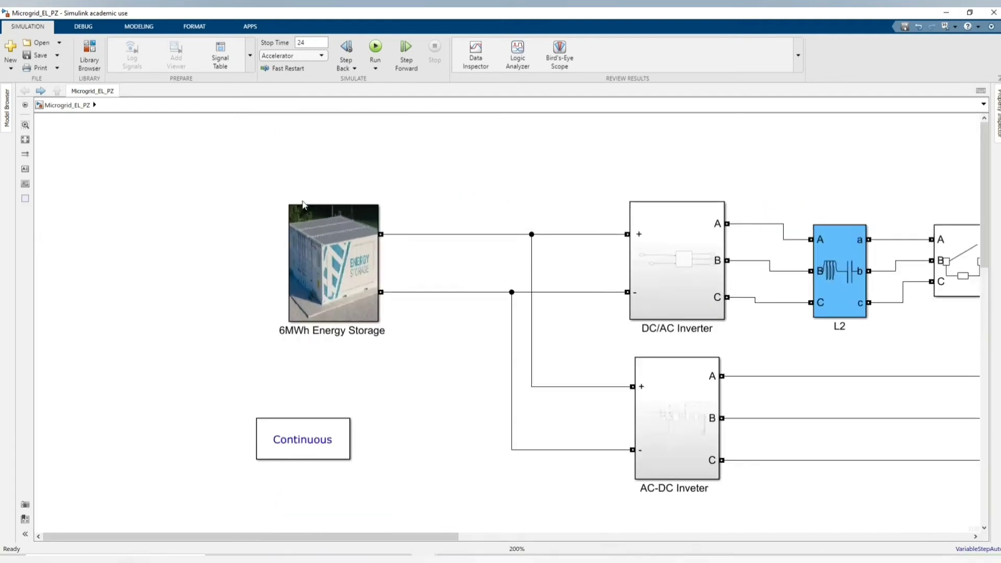
double_click(347, 320)
click(446, 365)
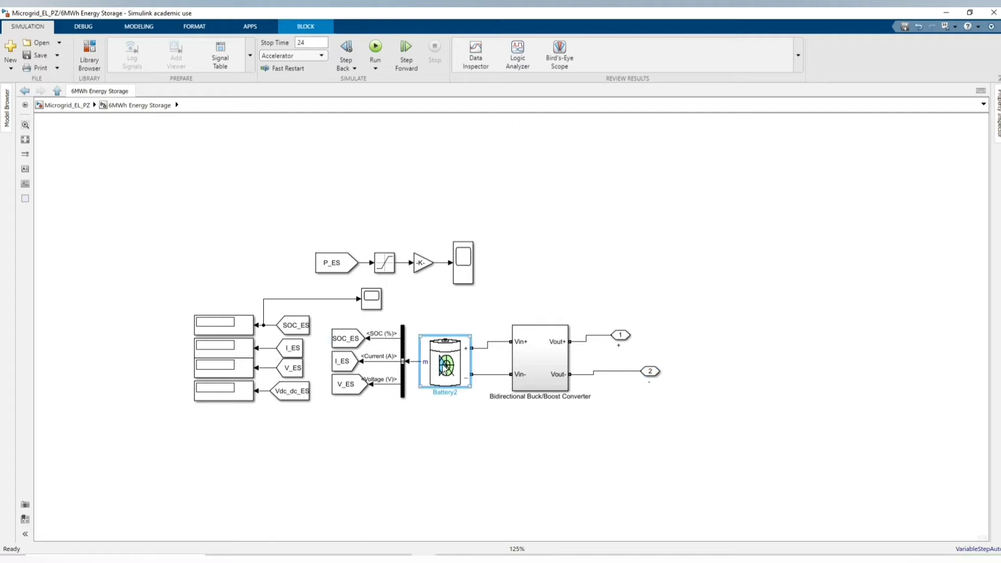
double_click(446, 365)
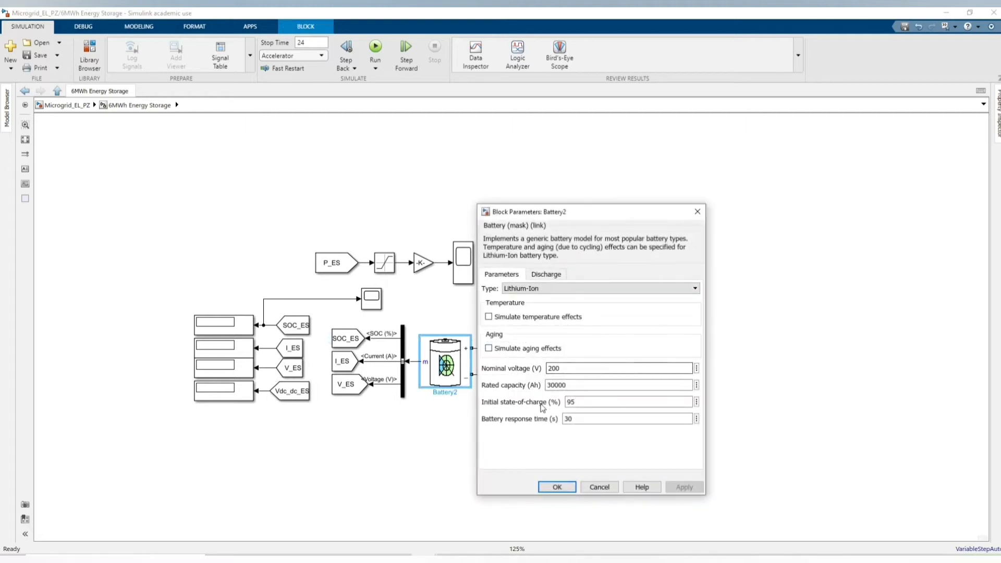
click(557, 487)
click(547, 379)
double_click(547, 380)
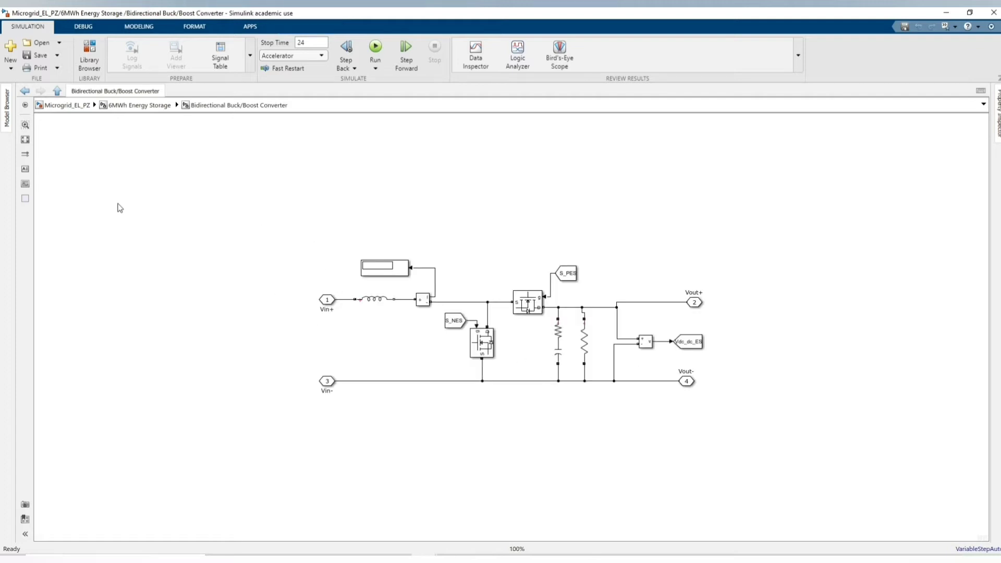
click(24, 91)
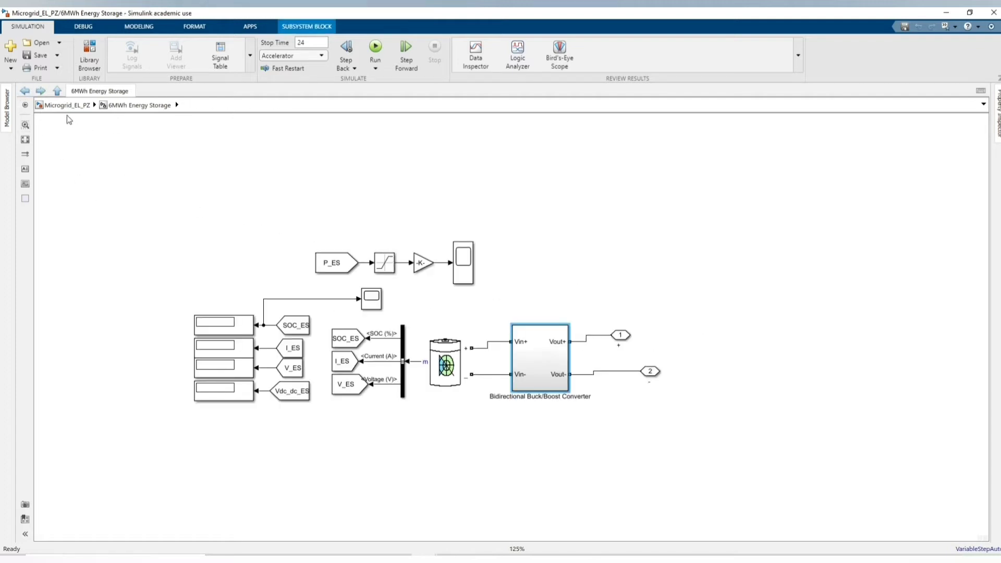
click(24, 92)
Reopen the 2.47-MW load's parameters and confirm them with OK.
scroll(487, 326, down, 2)
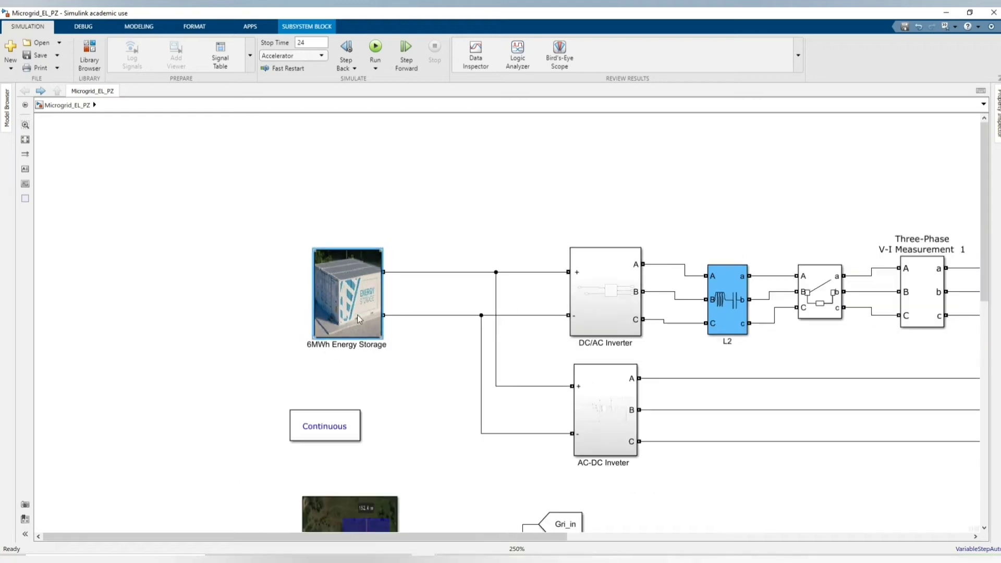
scroll(718, 458, up, 3)
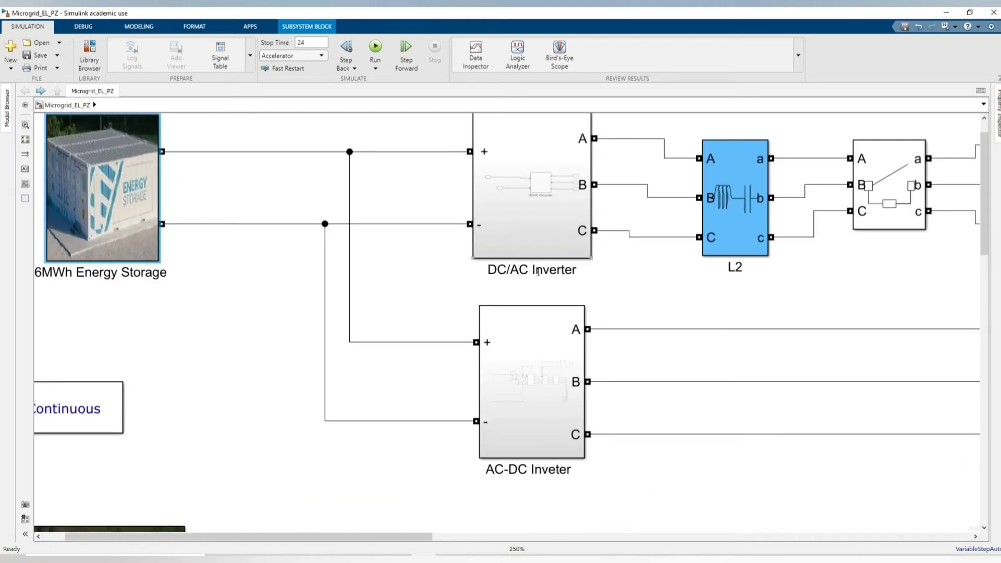
scroll(518, 269, down, 2)
scroll(517, 271, down, 1)
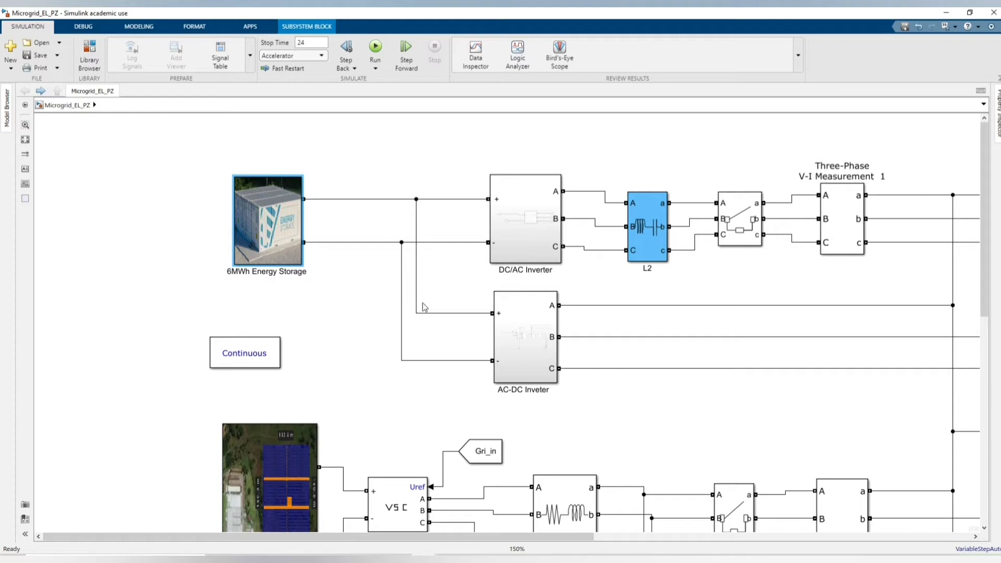
scroll(368, 313, down, 1)
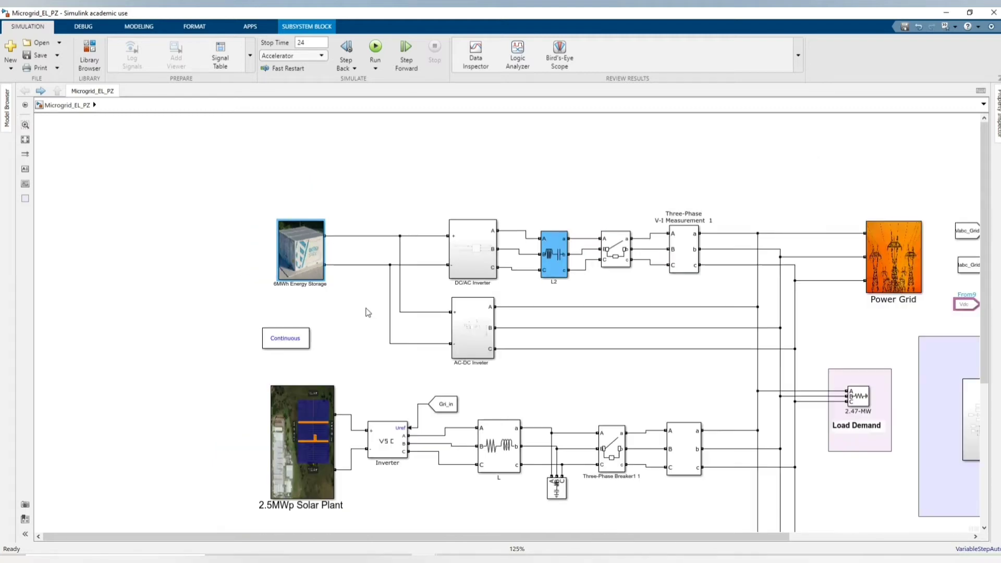
scroll(368, 313, down, 1)
scroll(344, 288, down, 2)
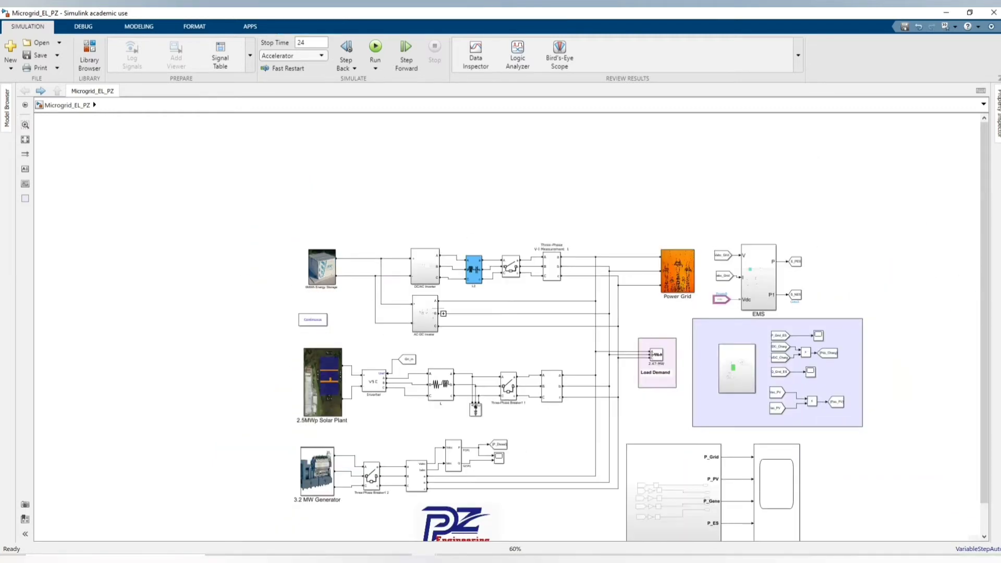
scroll(681, 414, up, 2)
double_click(638, 313)
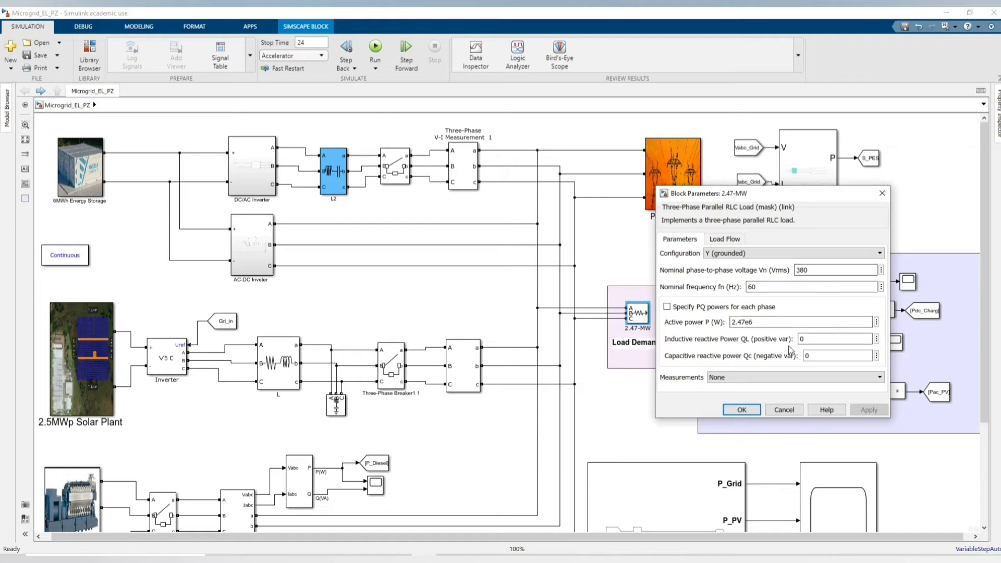
click(741, 409)
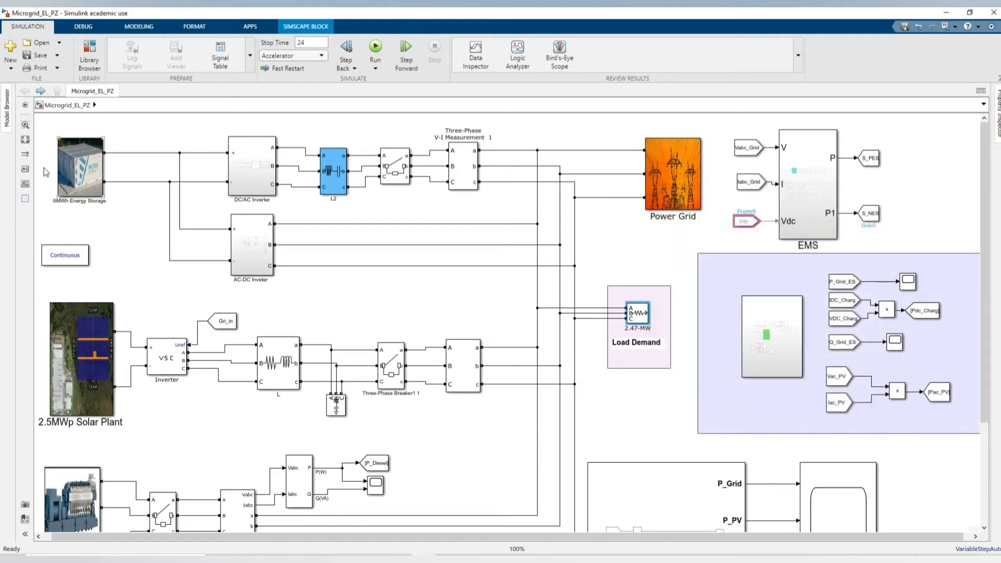
Fit the whole model into view and select the P_Diesel signal tag.
click(25, 139)
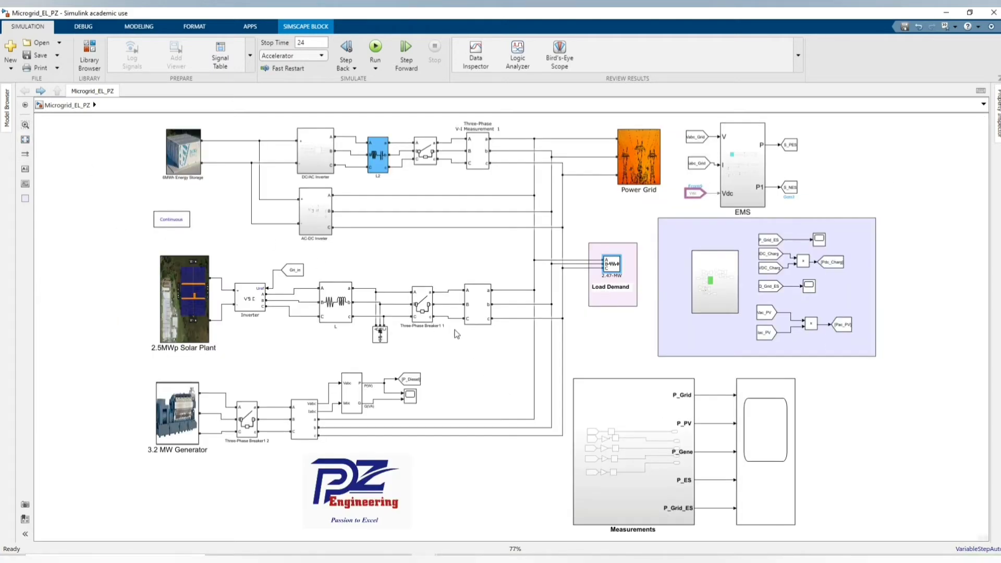
click(409, 379)
scroll(422, 477, up, 1)
scroll(379, 382, up, 4)
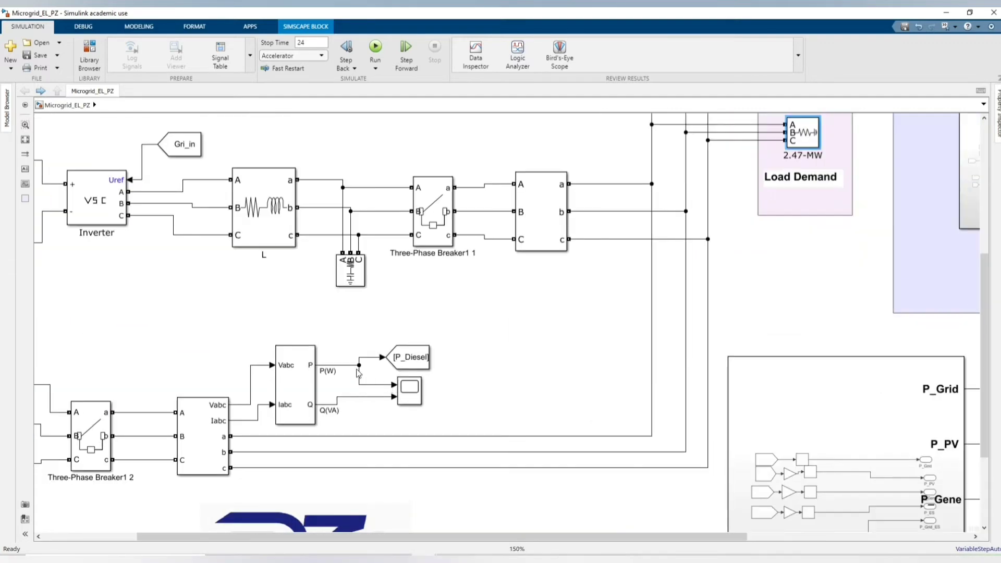
click(401, 358)
scroll(402, 357, down, 1)
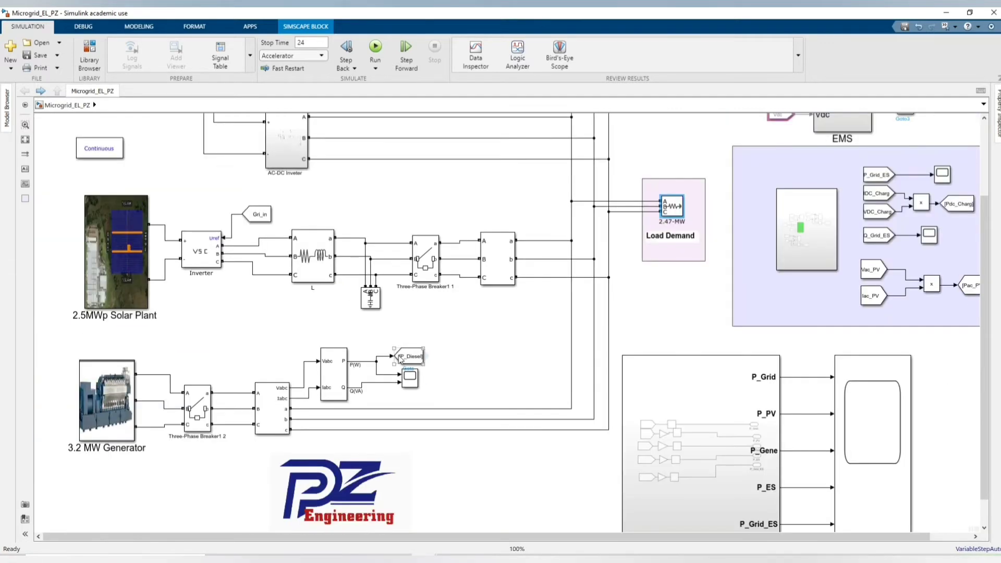
scroll(360, 418, down, 2)
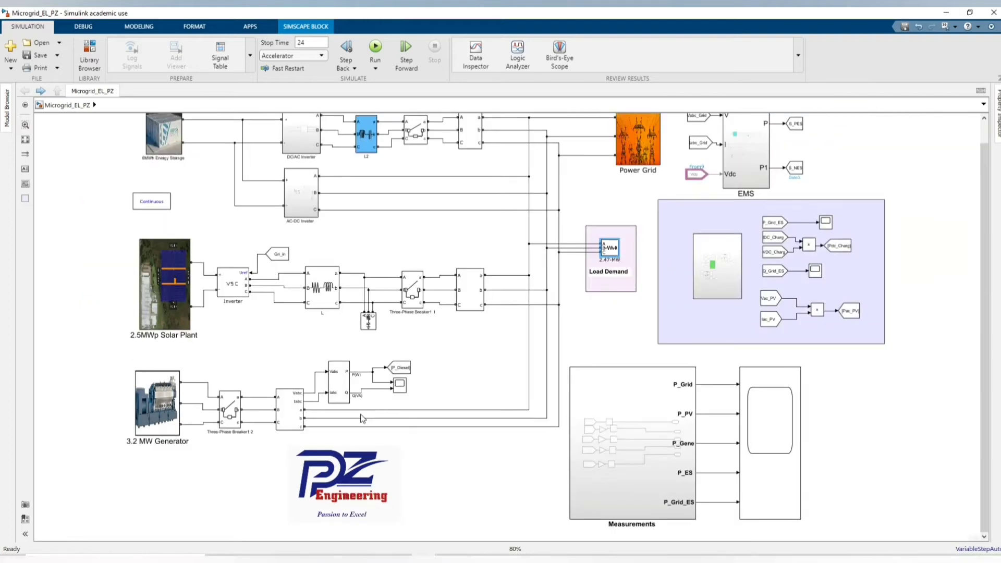
Open the Power Grid subsystem and select its Three-Phase Breaker1 1.
click(245, 373)
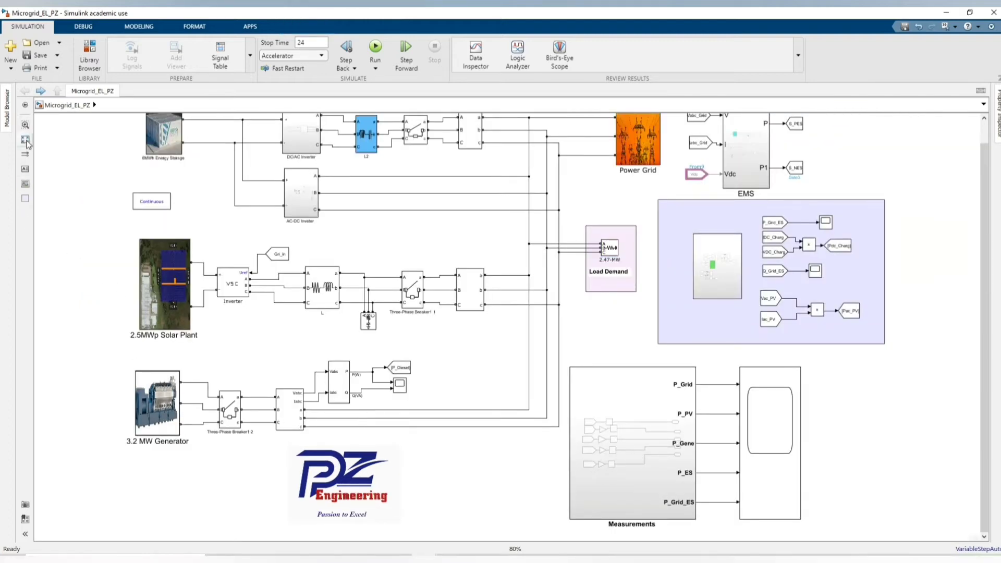
click(25, 140)
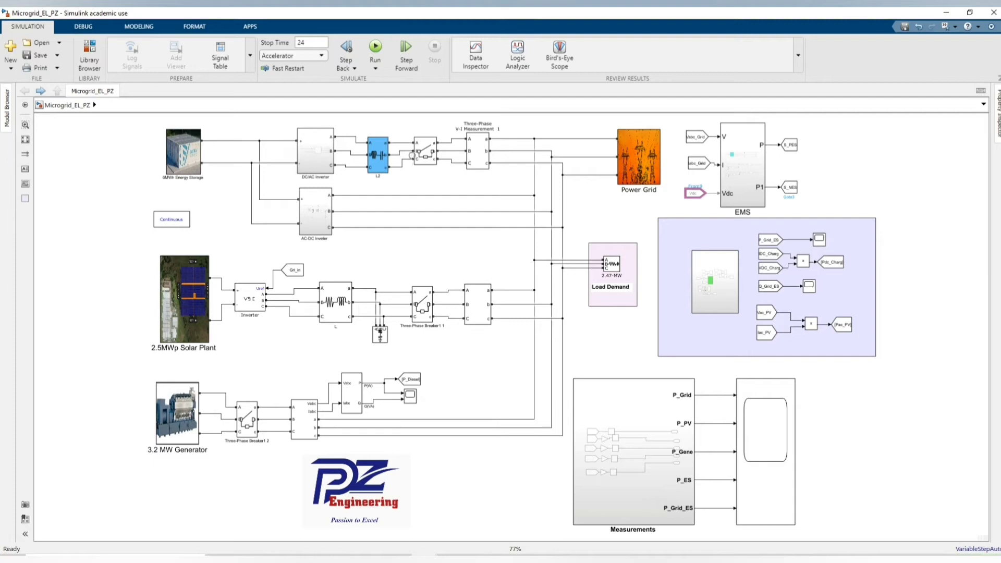
double_click(650, 169)
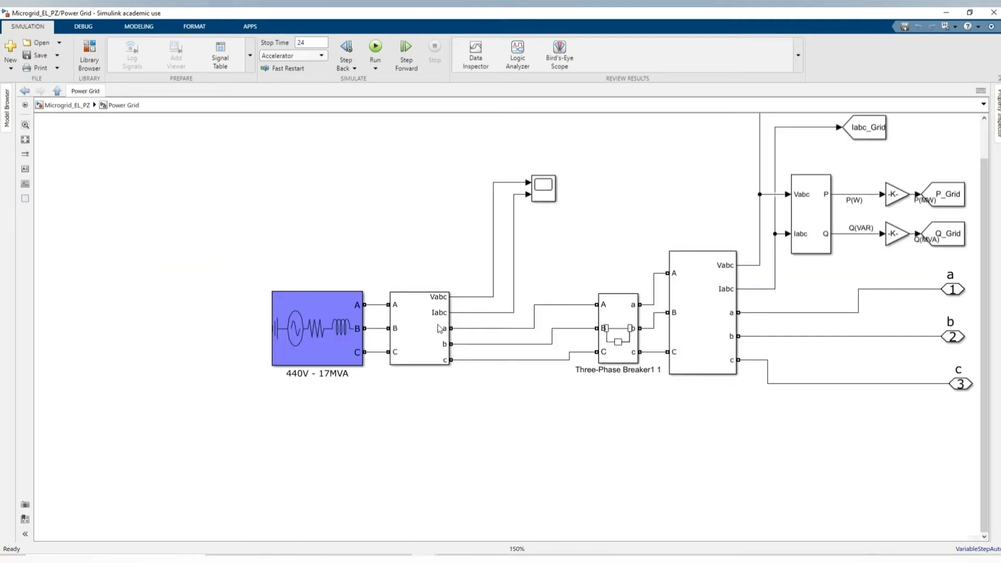
click(633, 334)
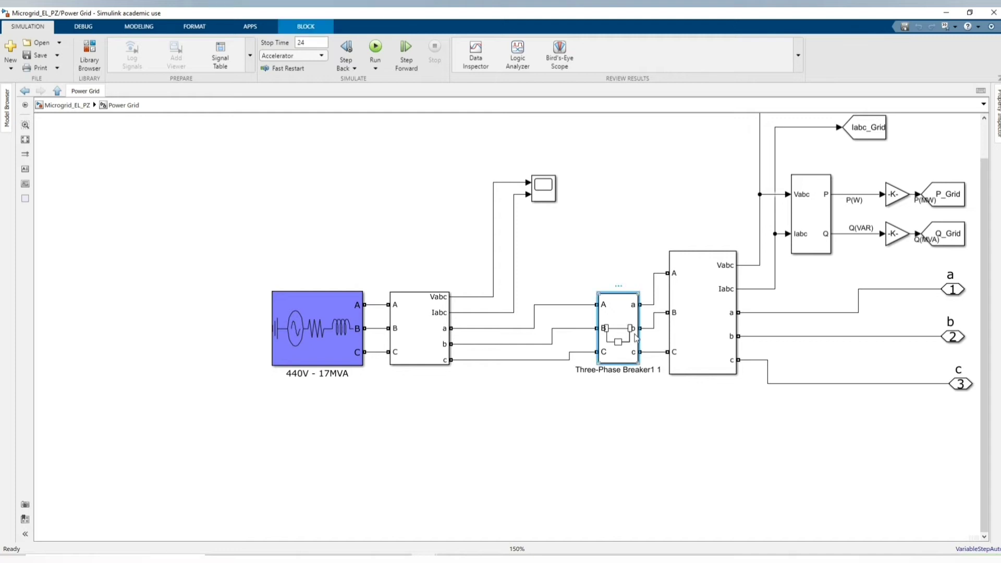
Check the grid breaker's parameters, then change the simulation stop time from 24 to 8.
double_click(633, 342)
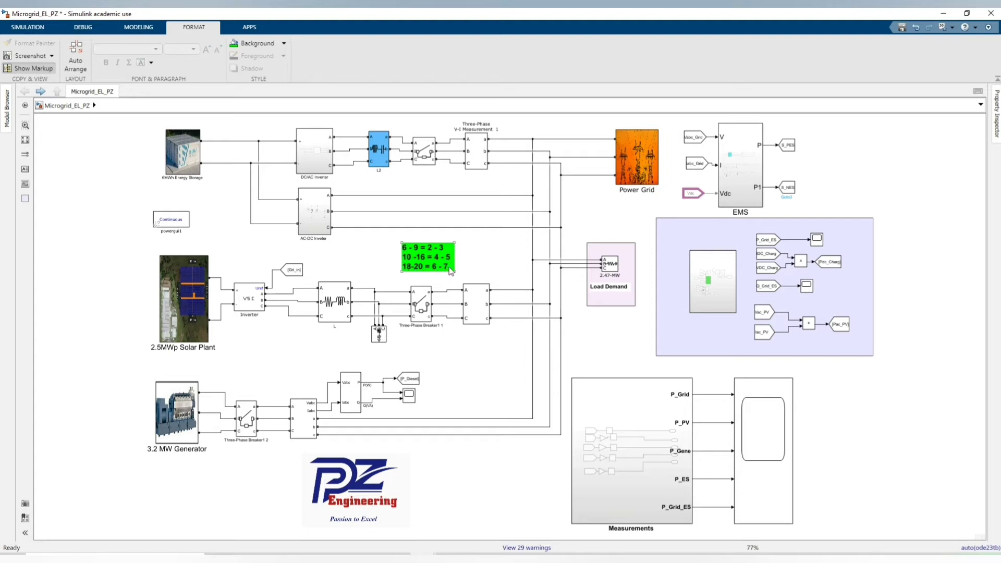
click(28, 26)
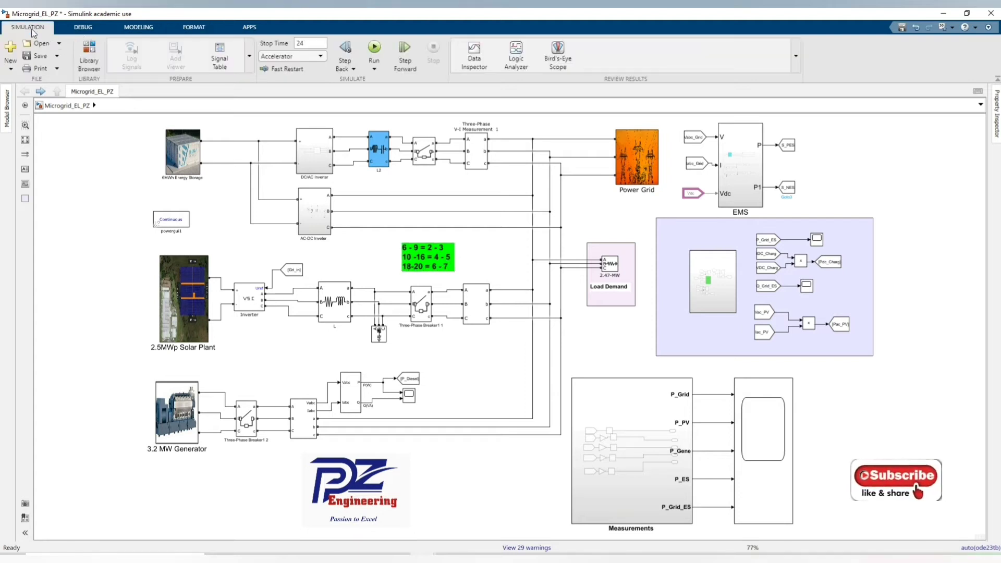
click(306, 43)
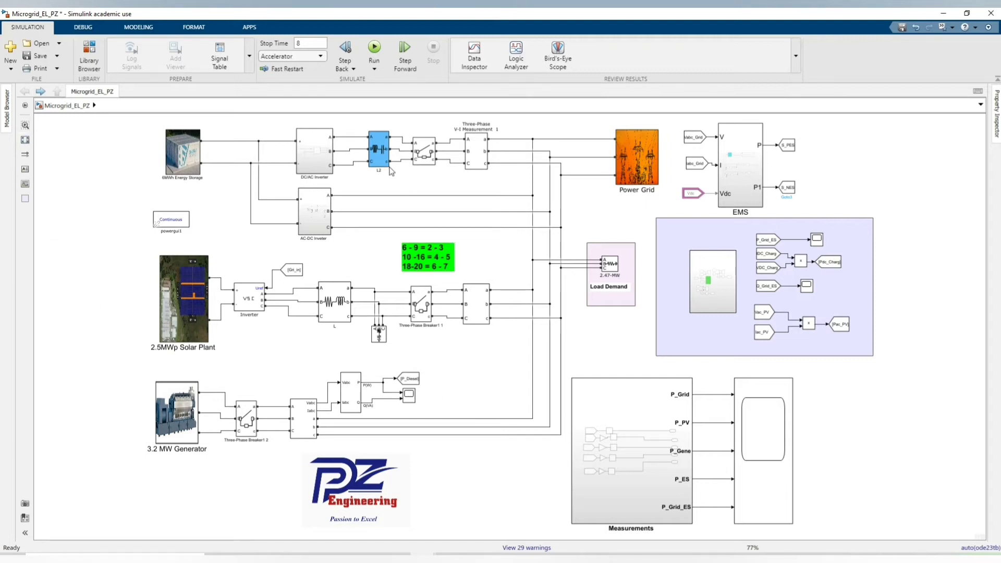
Run the model, then set the energy-storage Three-Phase Breaker1 switching times to [2 3, 6 7].
click(376, 48)
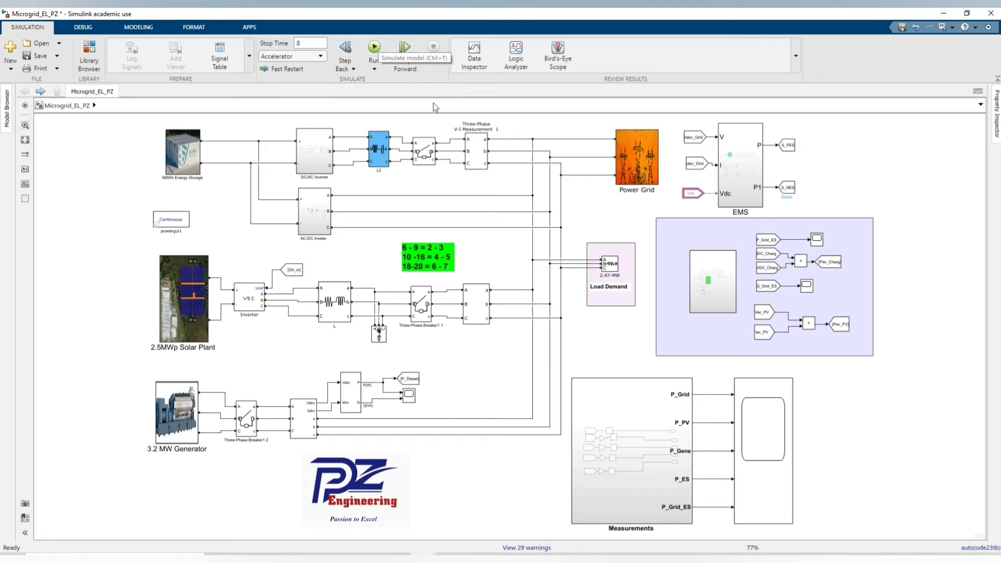
double_click(431, 155)
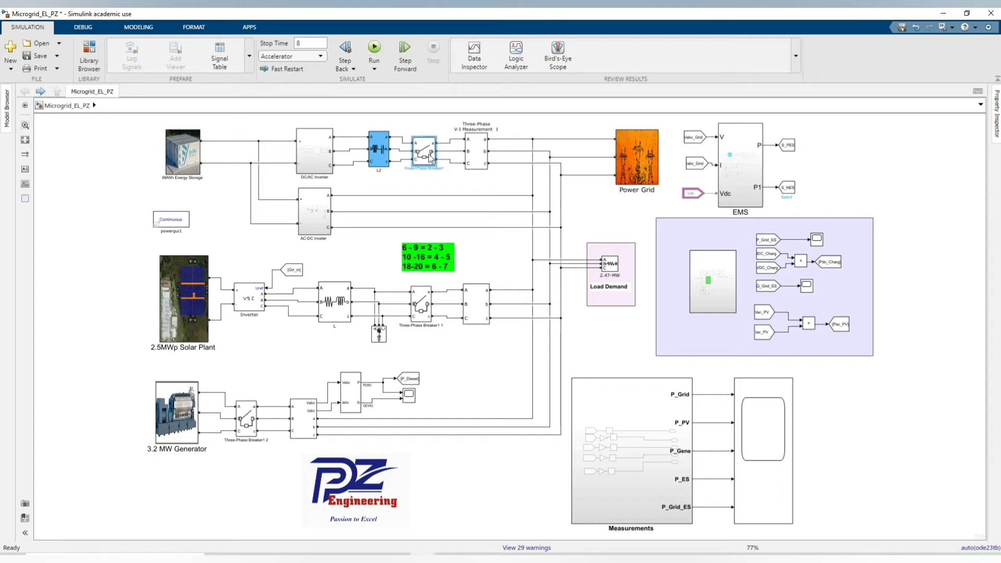
click(520, 156)
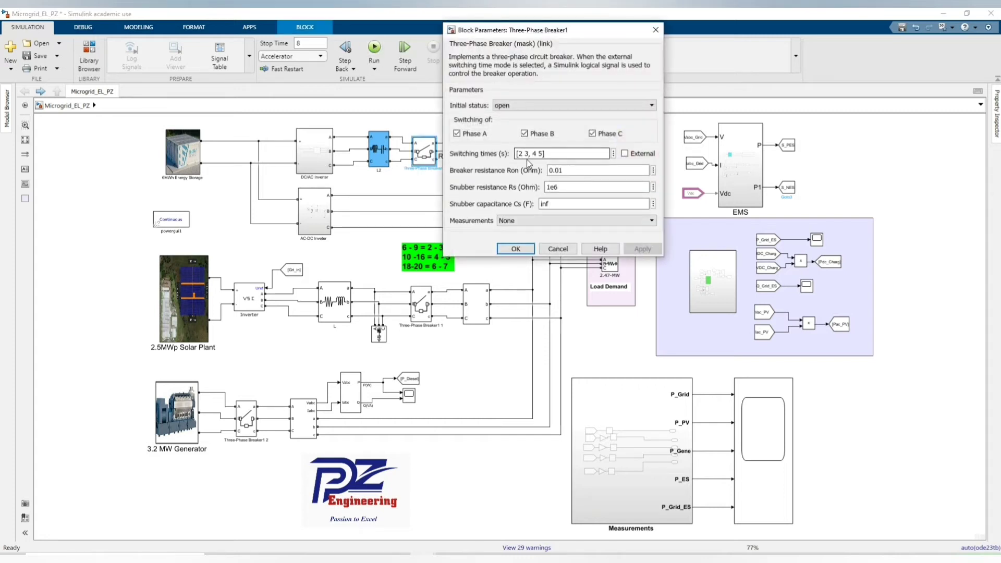
double_click(520, 153)
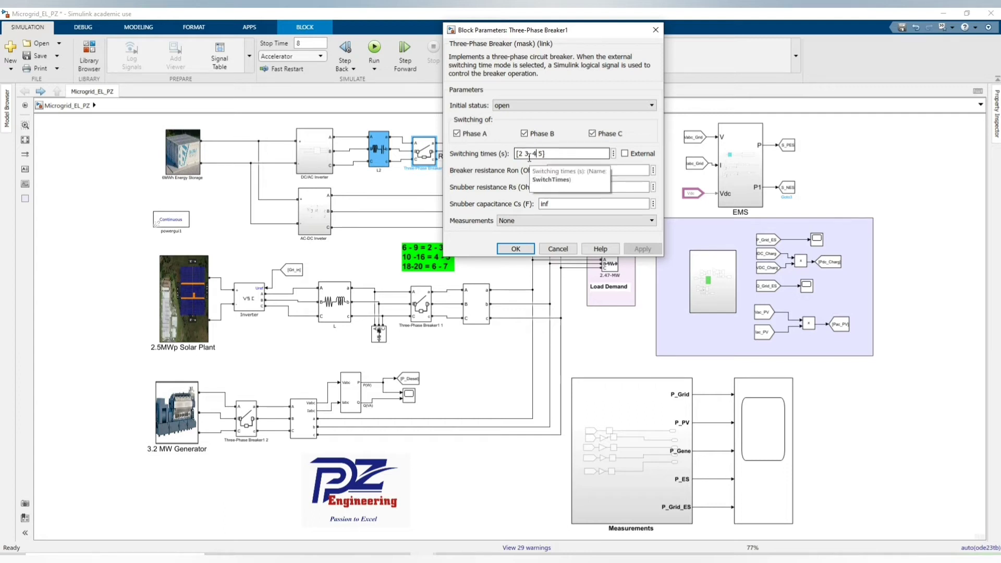
key(BackSpace)
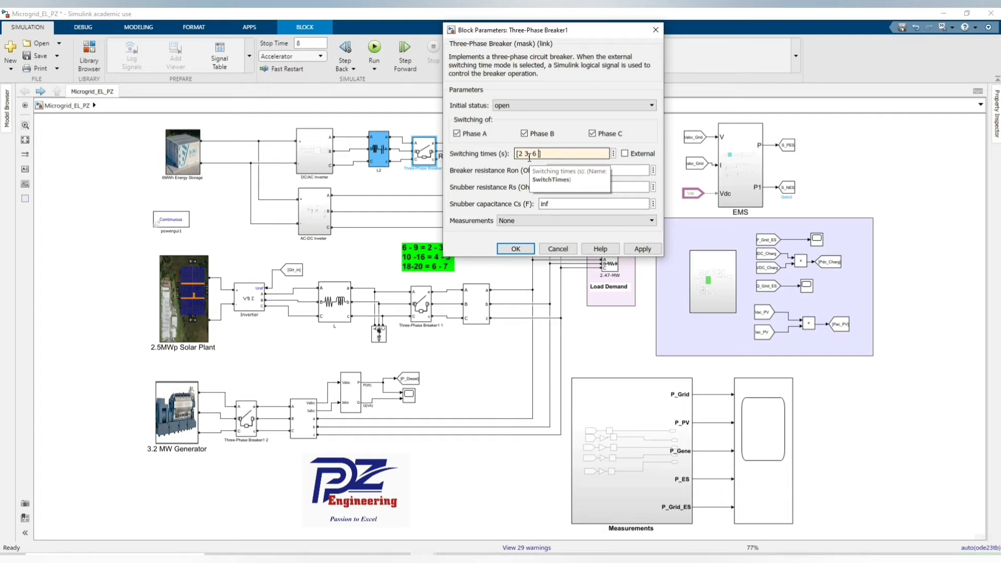
click(529, 156)
text(,)
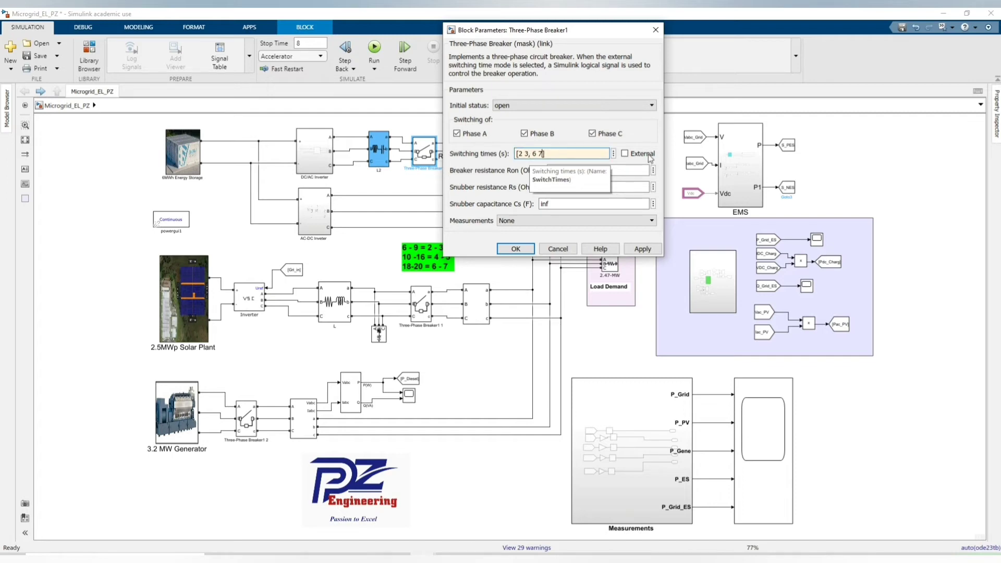
click(642, 249)
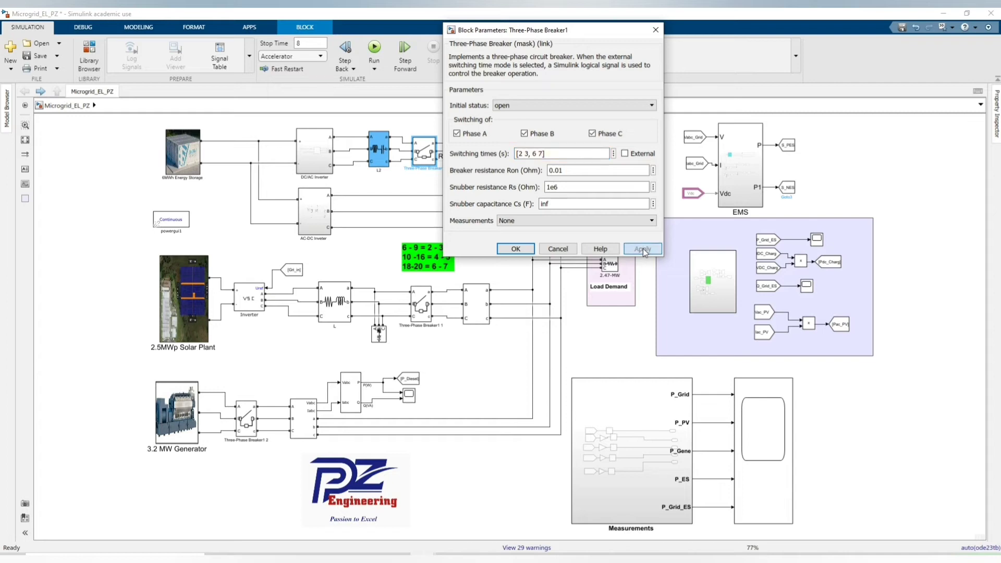
click(516, 248)
Change the solar Three-Phase Breaker1 1 switching times from [10 16] to [4 5].
double_click(420, 306)
click(523, 307)
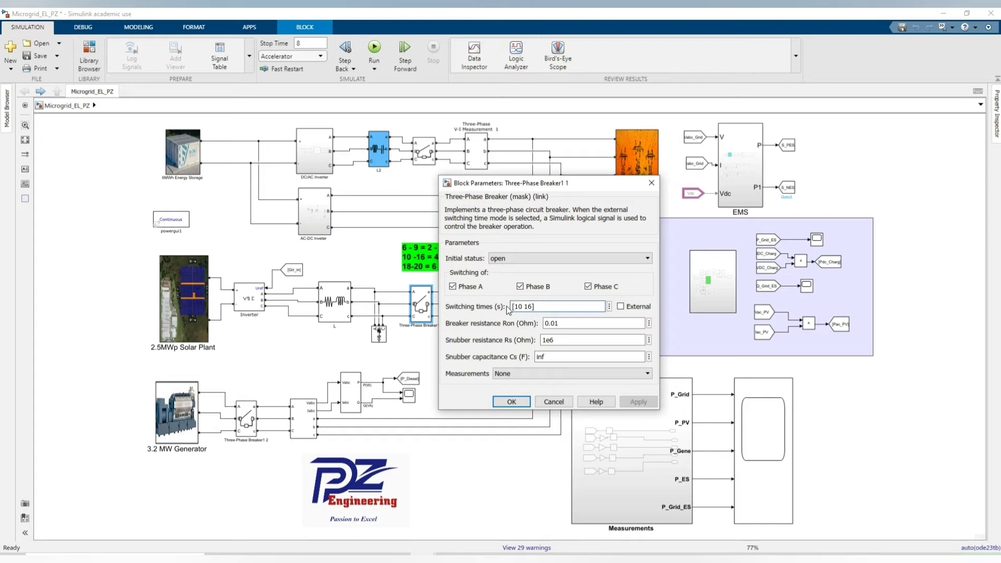
key(BackSpace)
key(BackSpace)
text(4)
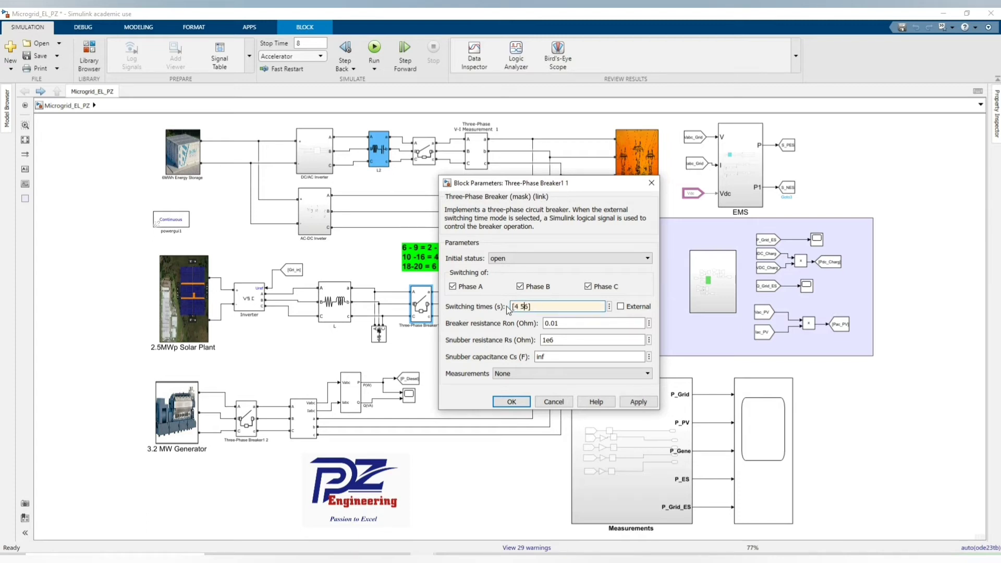
click(637, 403)
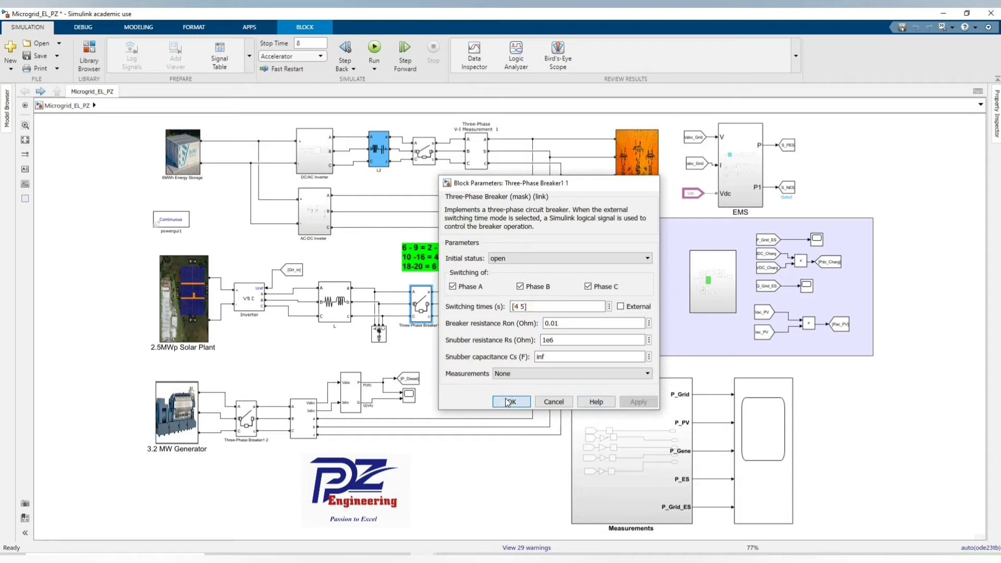
click(510, 403)
Set the 3.2 MW generator's Three-Phase Breaker1 2 switching times to [2 3, 6 7].
double_click(246, 420)
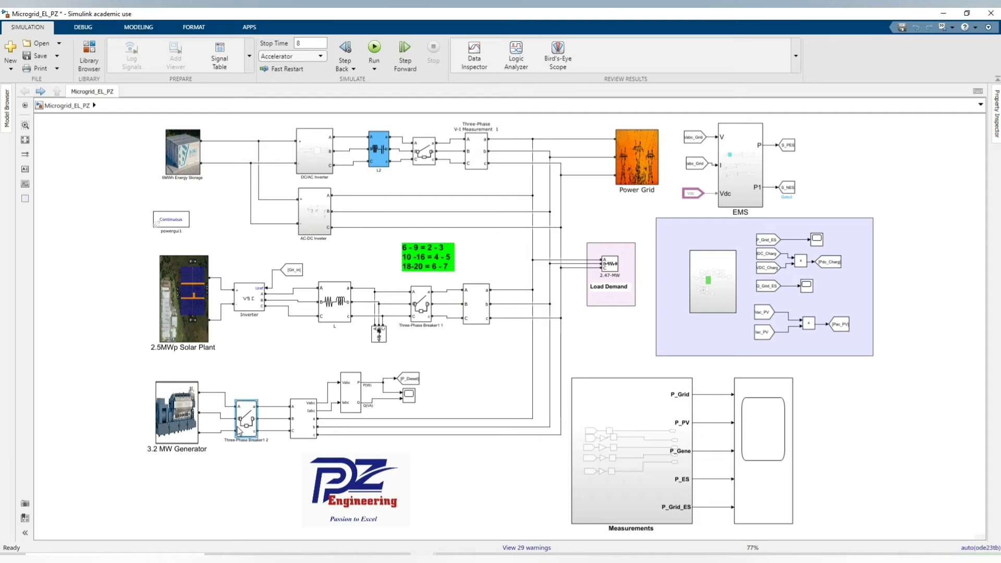
click(348, 421)
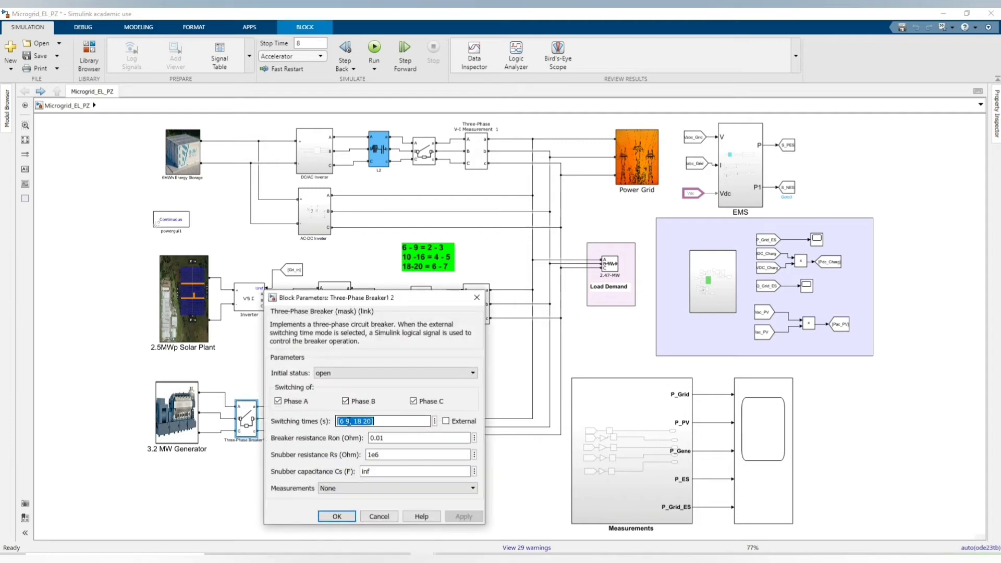
key(BackSpace)
key(BackSpace)
key(BackSpace)
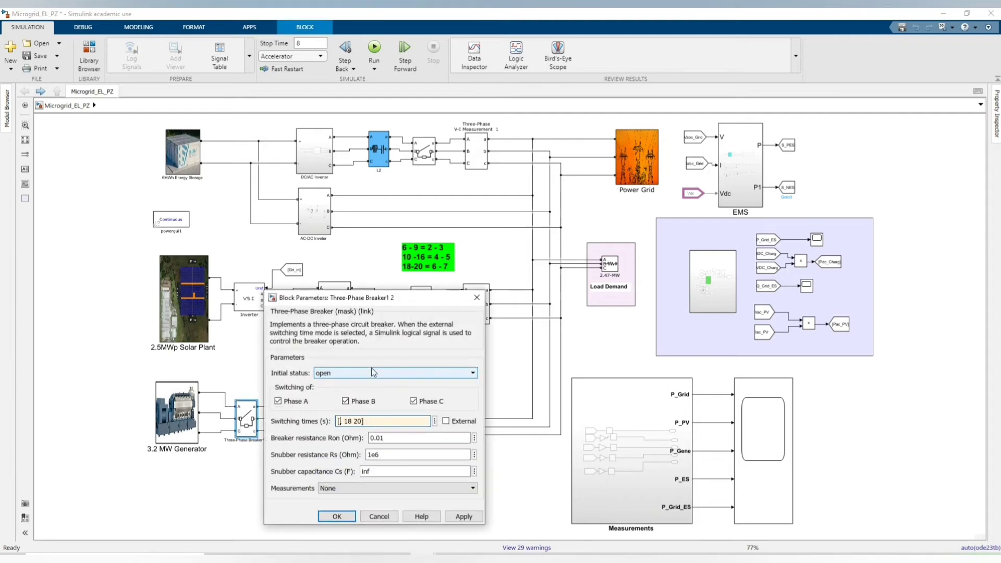
text(2 3)
key(Right)
key(Right)
key(Right)
key(Delete)
key(Delete)
key(BackSpace)
text(6)
key(Delete)
key(BackSpace)
text(7)
click(451, 518)
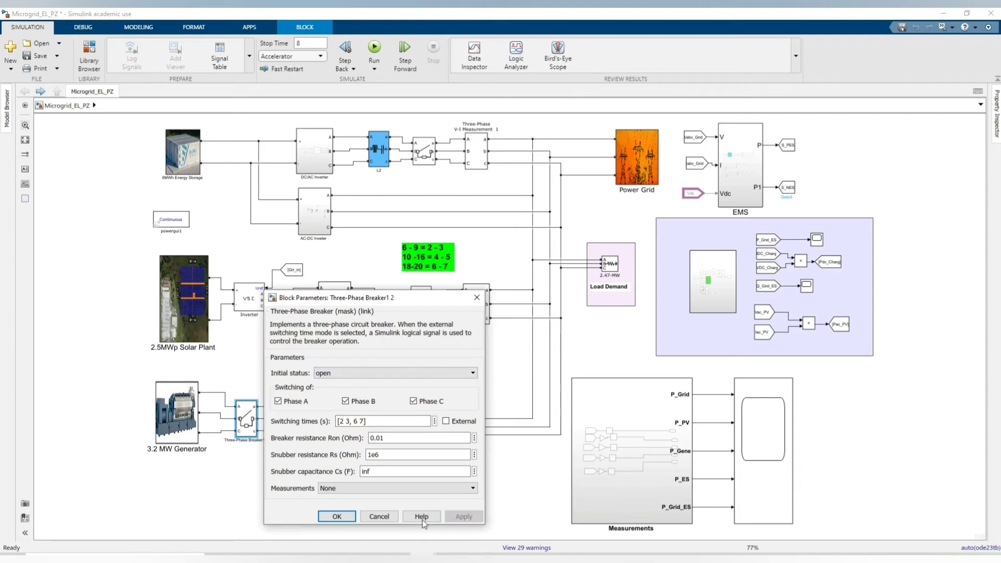
click(327, 519)
click(457, 481)
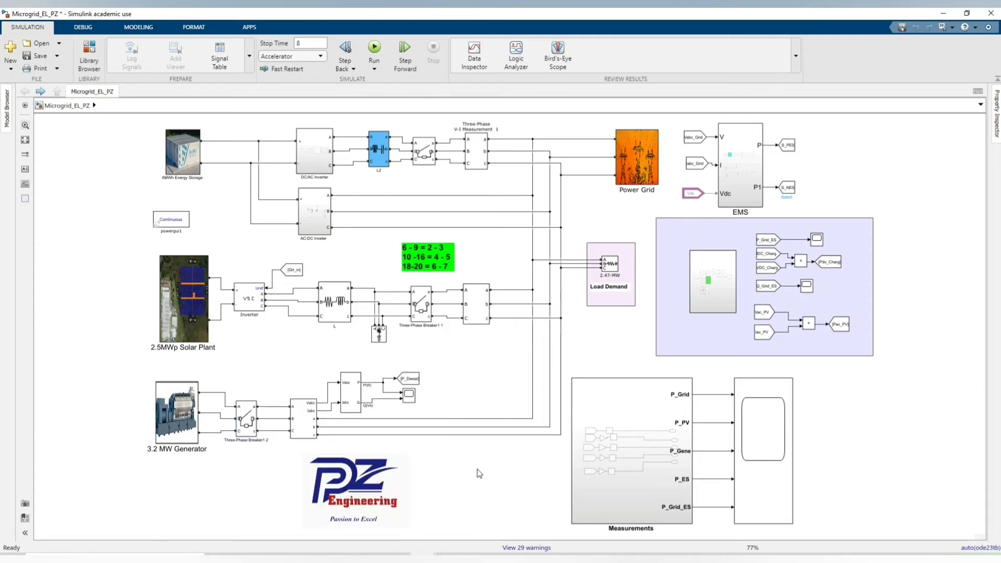
Set the Power Grid's Three-Phase Breaker1 1 switching times to [2 3, 6 7], then return to top level.
double_click(640, 164)
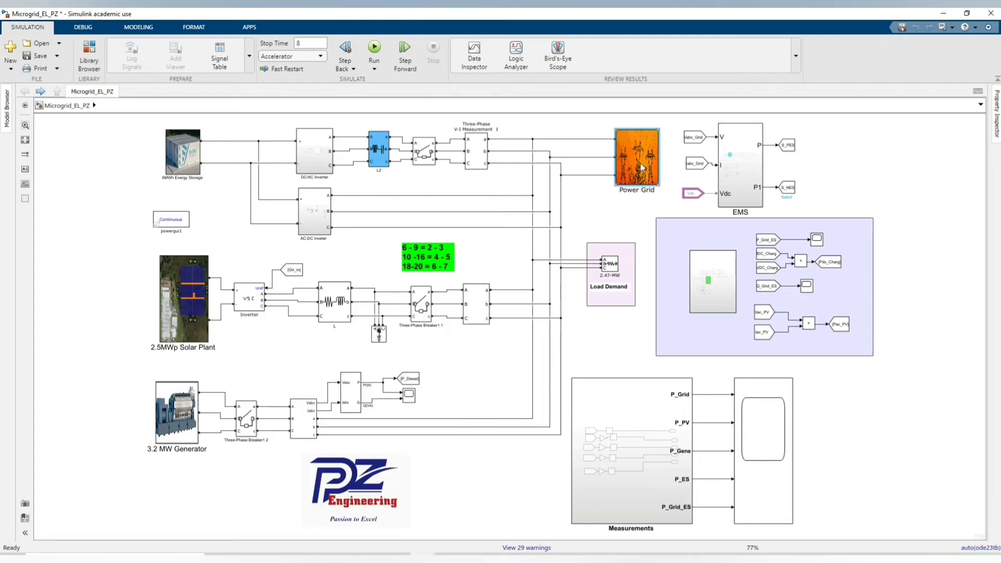
double_click(625, 335)
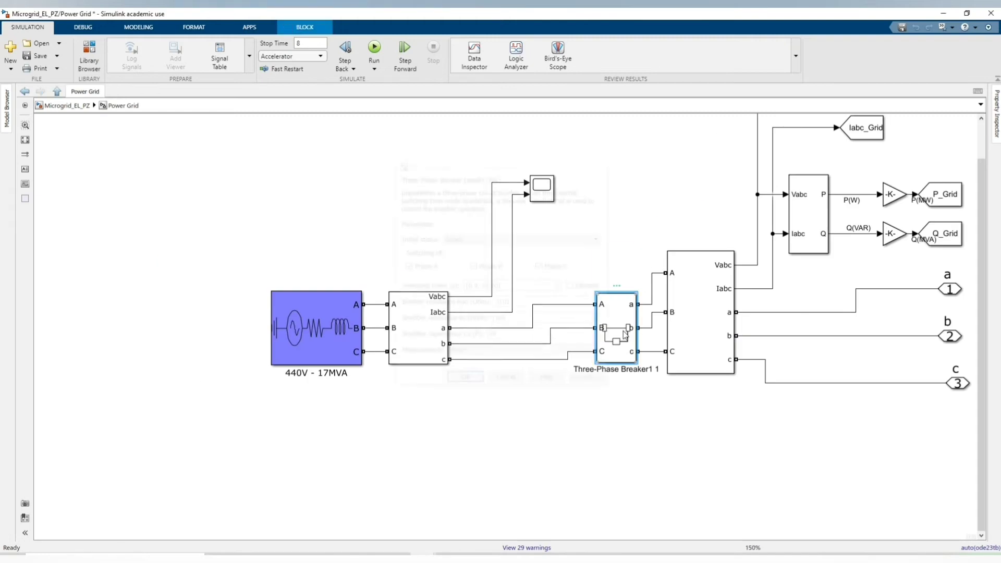
triple_click(731, 334)
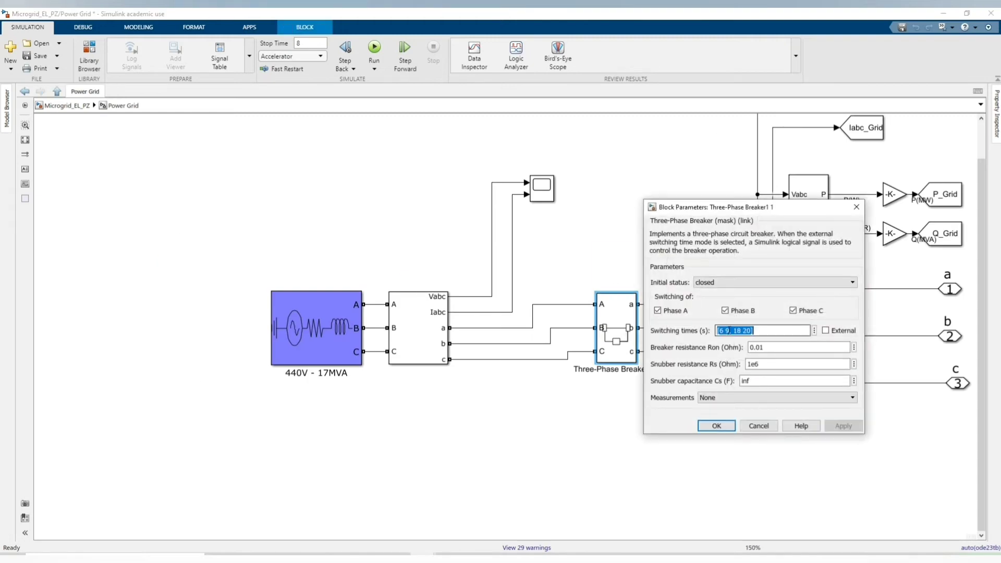
click(730, 335)
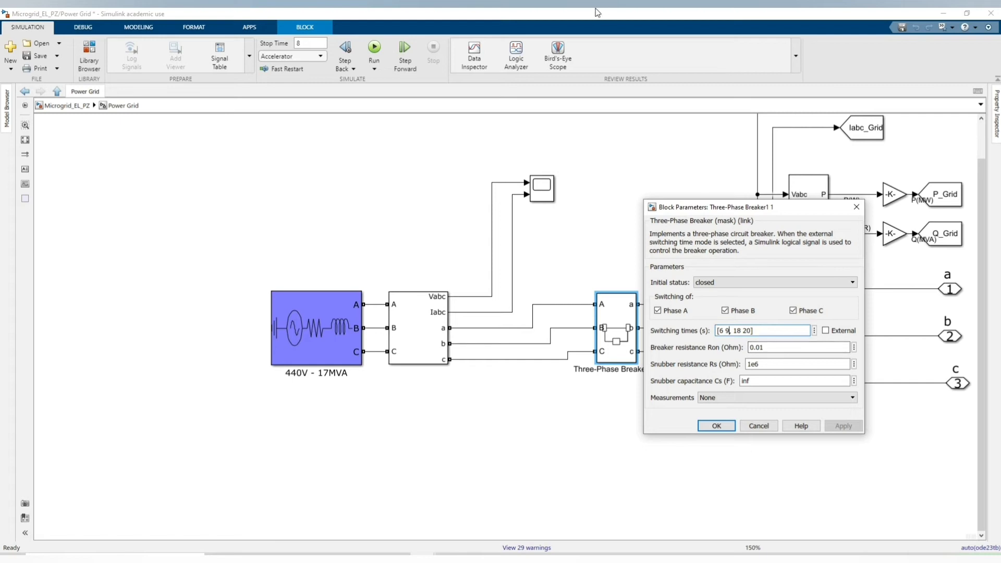
key(BackSpace)
key(BackSpace)
key(BackSpace)
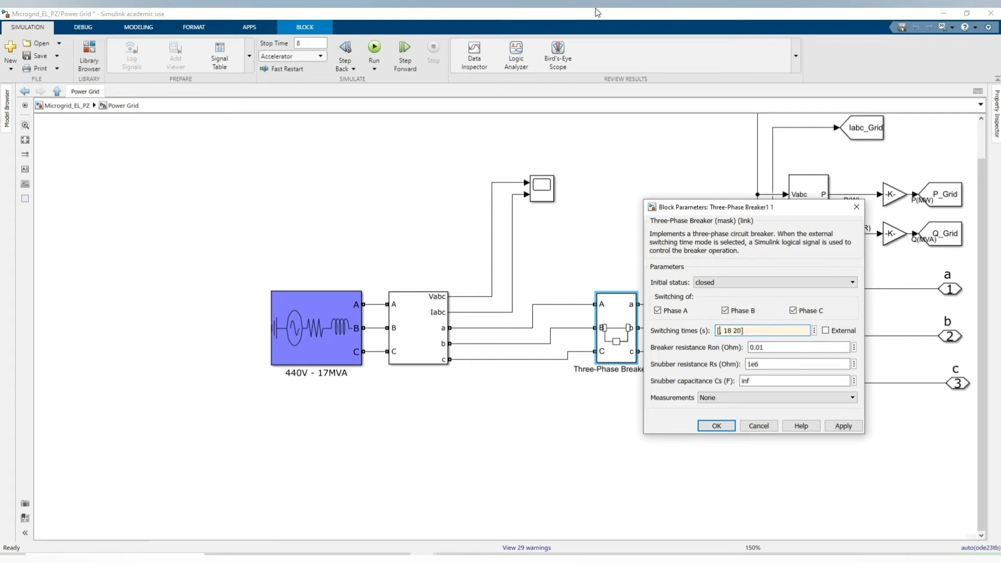
text(2 3)
key(BackSpace)
key(BackSpace)
text(6)
key(shift+End)
key(Delete)
text(7])
click(842, 428)
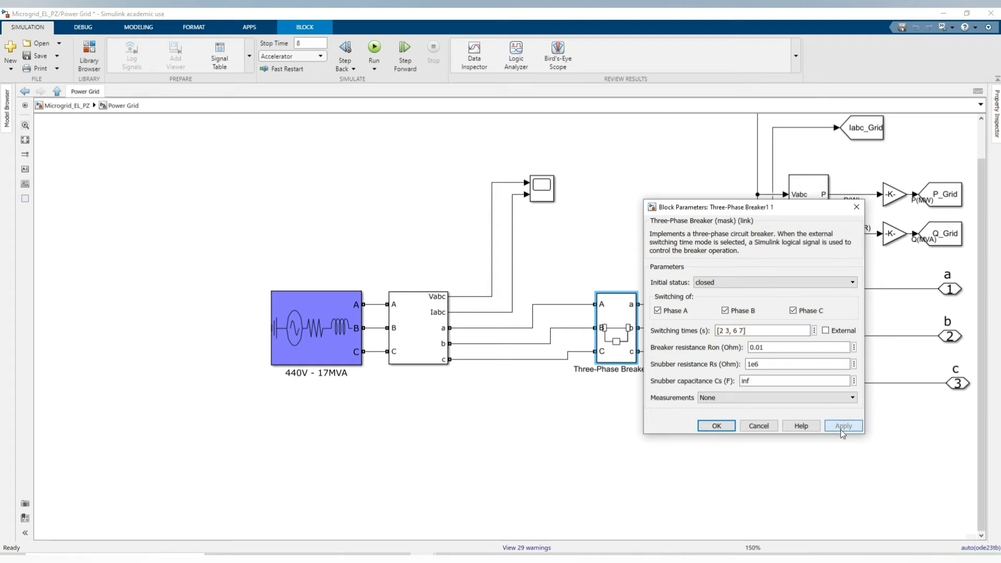
click(716, 425)
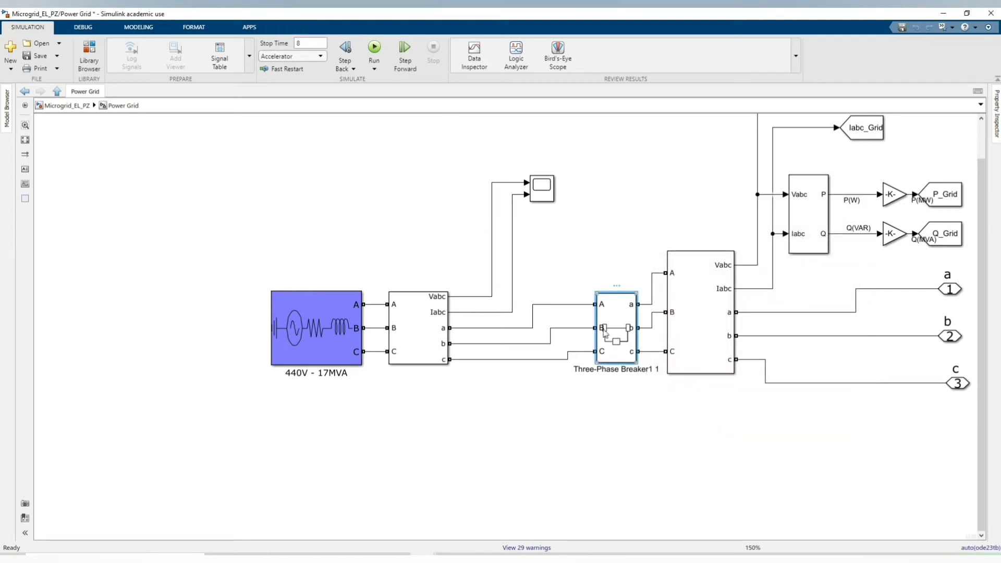
click(24, 92)
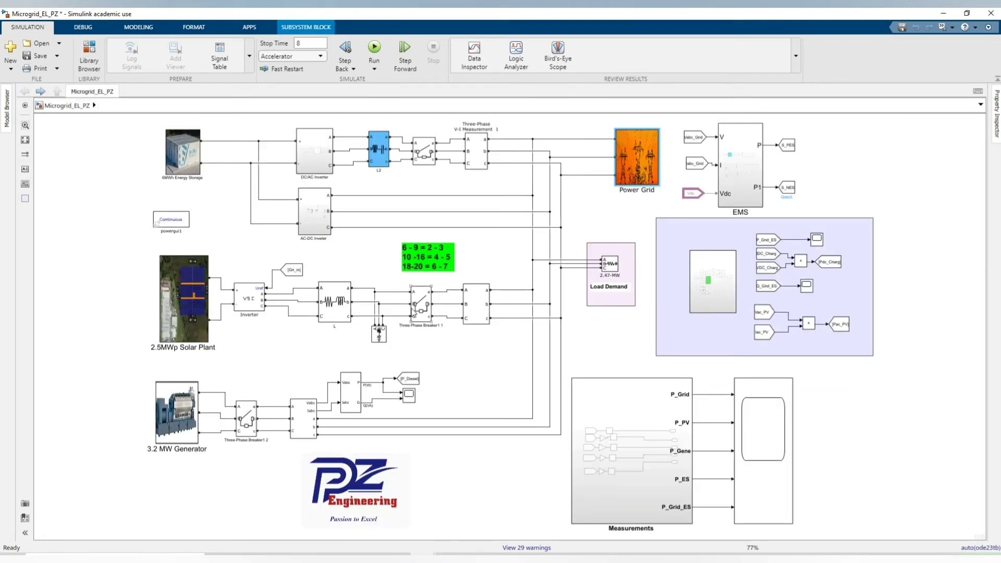
Check the generator and storage breakers, run the simulation, and open Scope11.
click(248, 422)
click(422, 155)
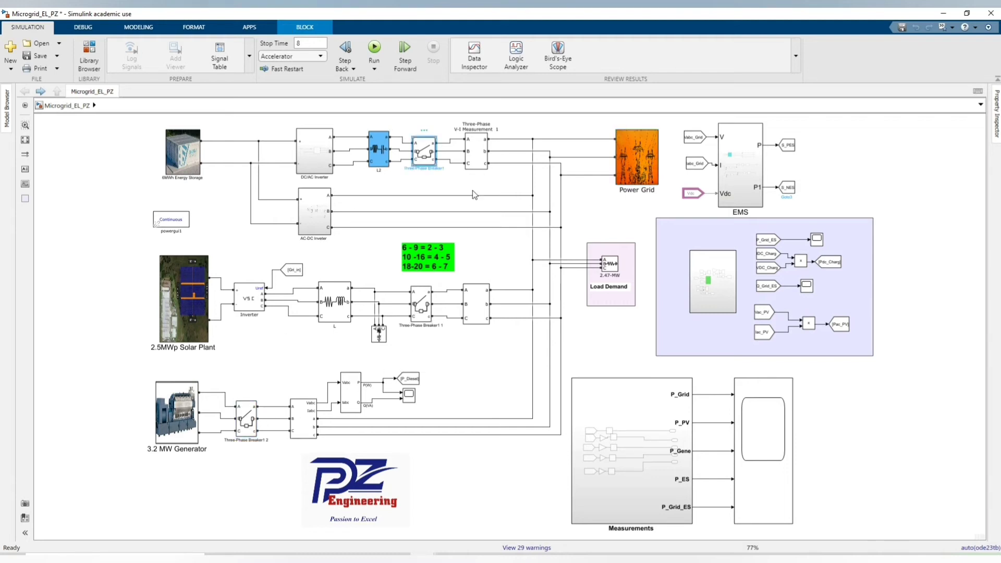
click(607, 347)
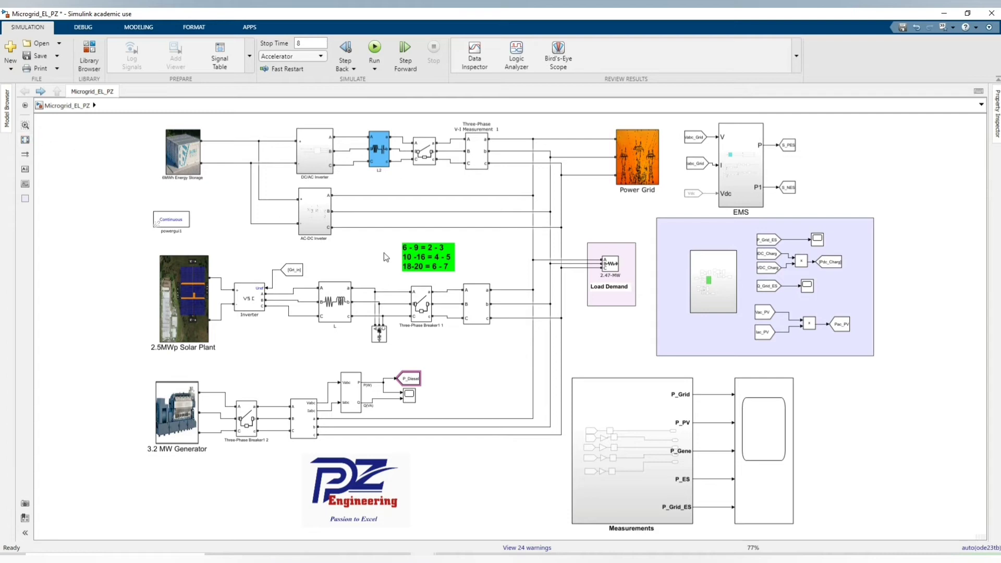
click(375, 49)
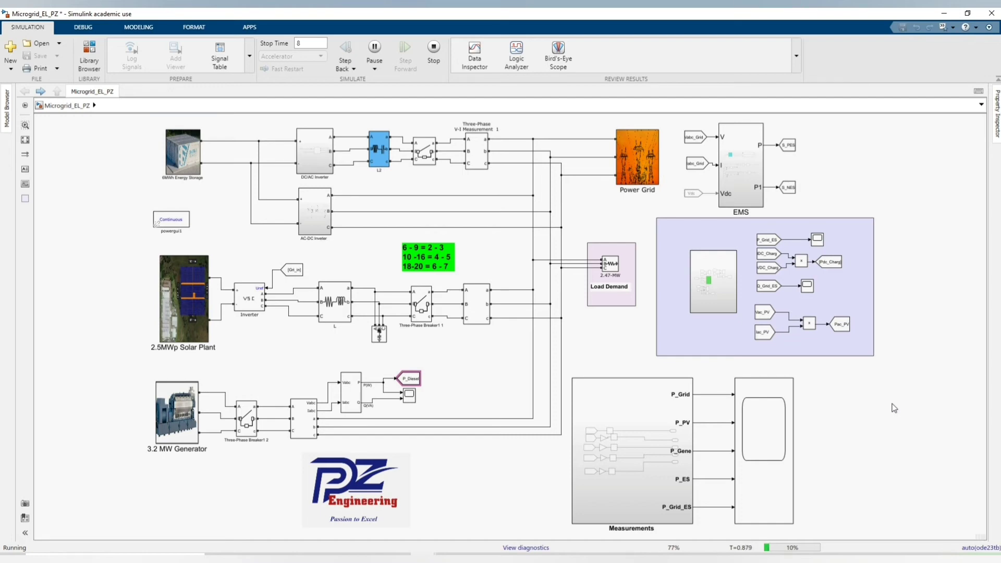
double_click(779, 404)
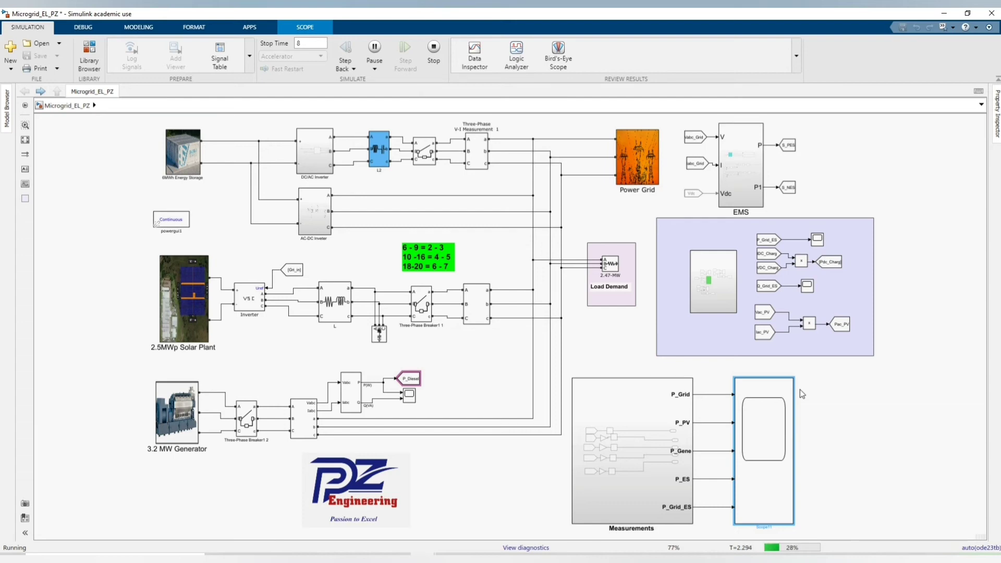
double_click(765, 485)
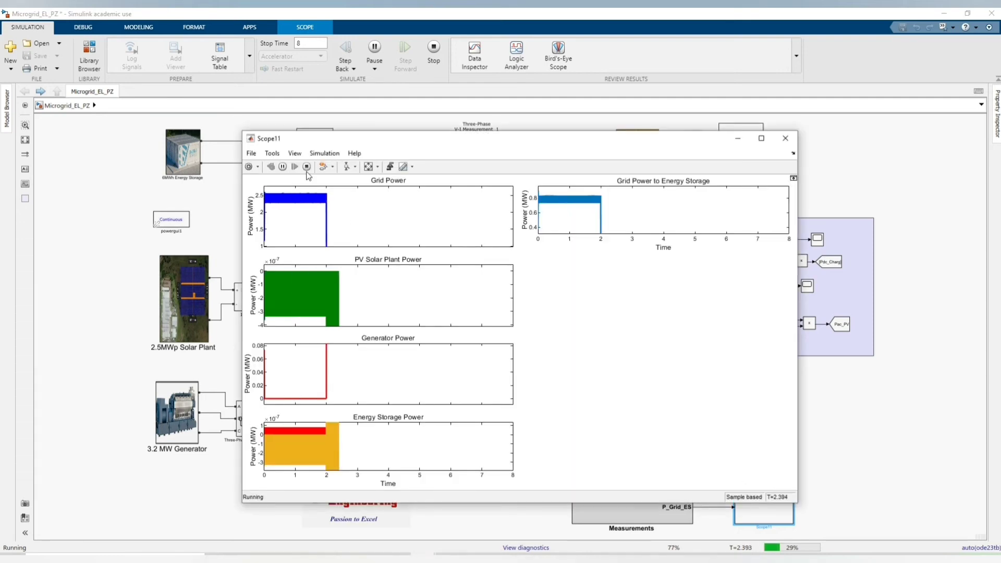
Rescale Scope11's axes to fit the power traces and check the run's progress.
click(368, 166)
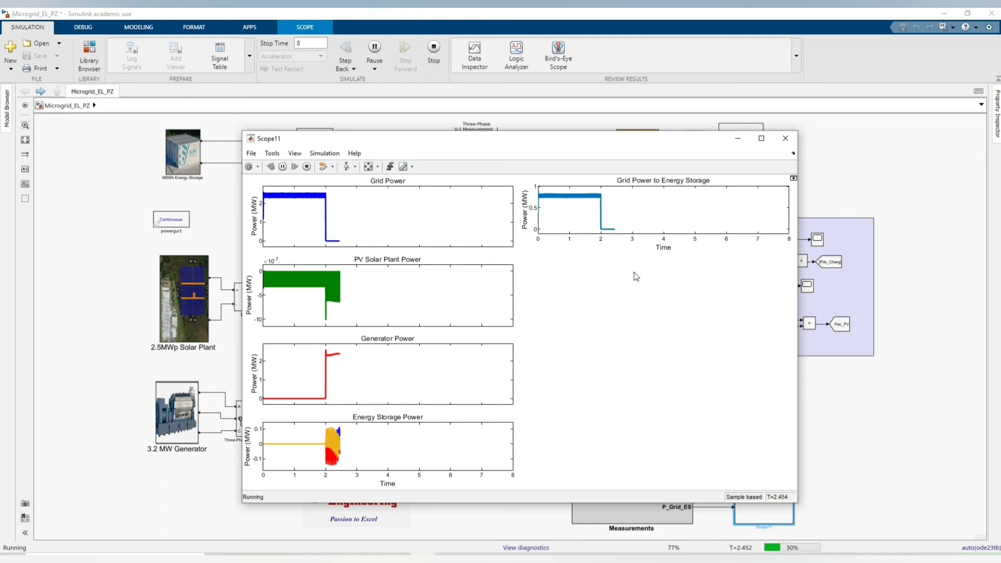
click(738, 138)
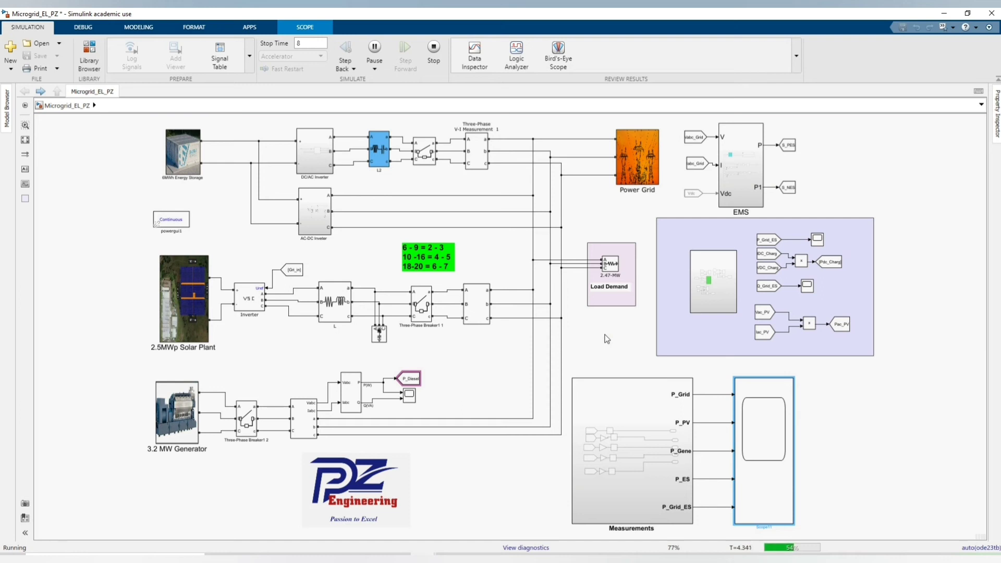
double_click(764, 444)
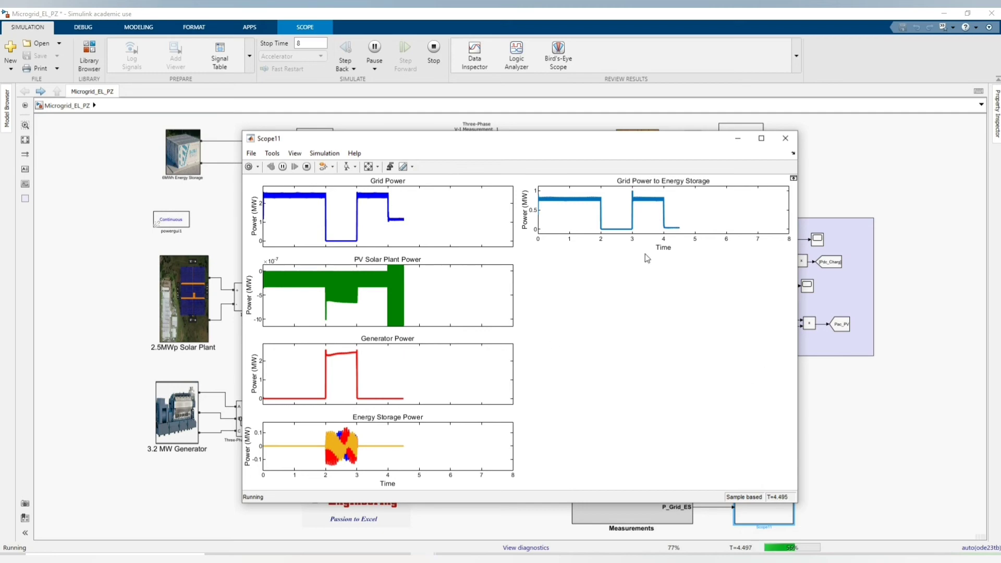
click(738, 138)
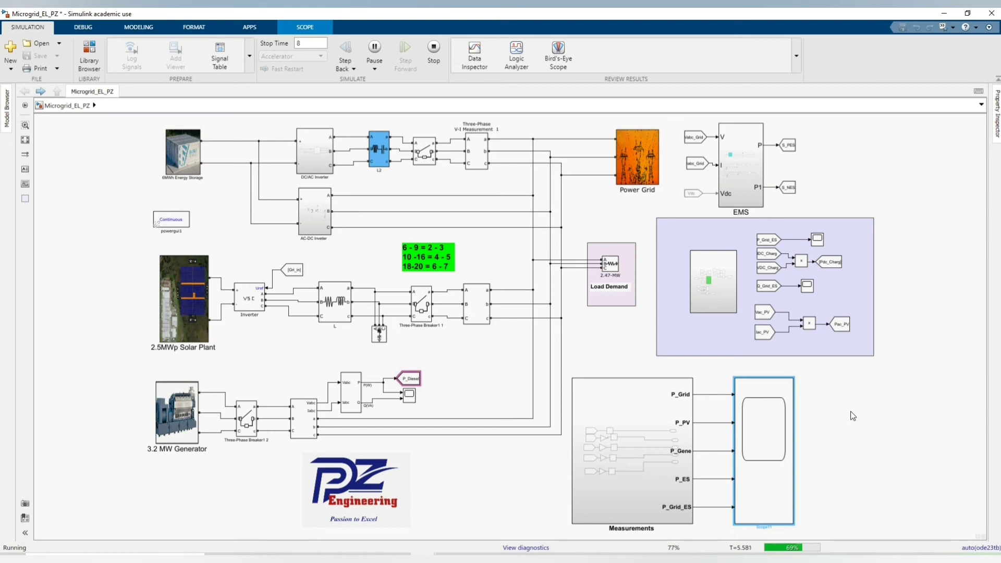
Reopen Scope11 to watch the traces advance to about 5.8 s.
double_click(764, 451)
click(750, 134)
double_click(755, 472)
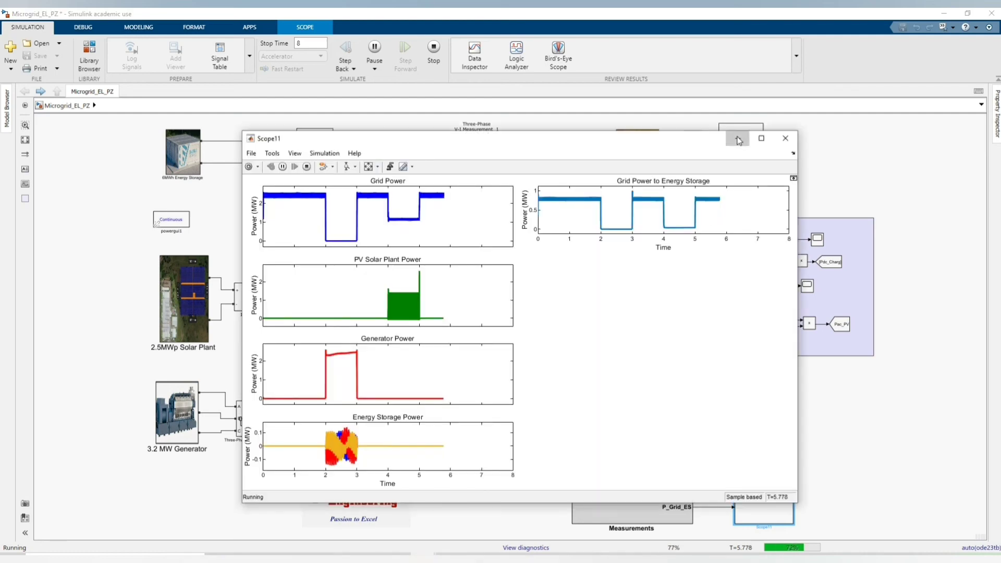
click(787, 137)
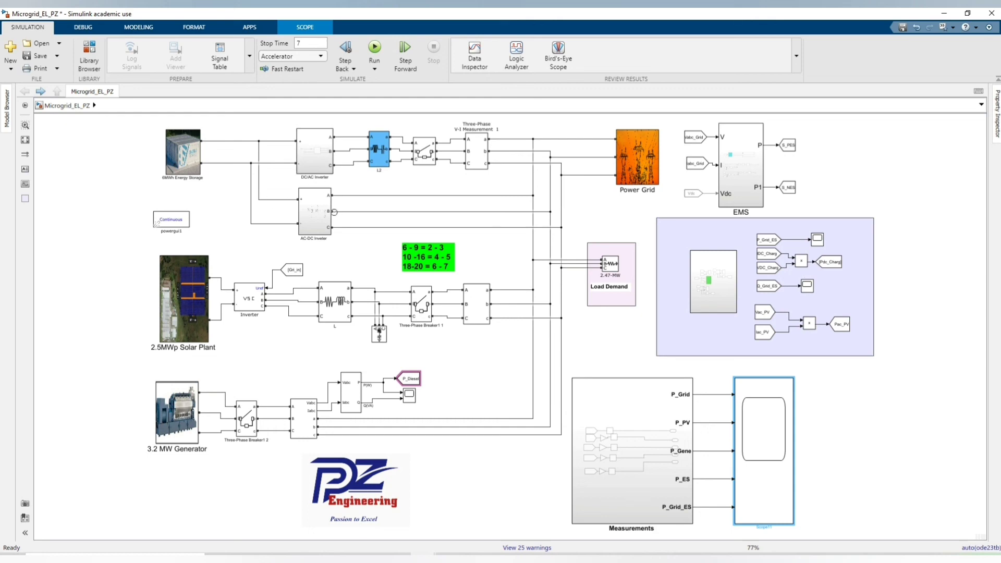
scroll(378, 254, down, 1)
scroll(354, 254, up, 1)
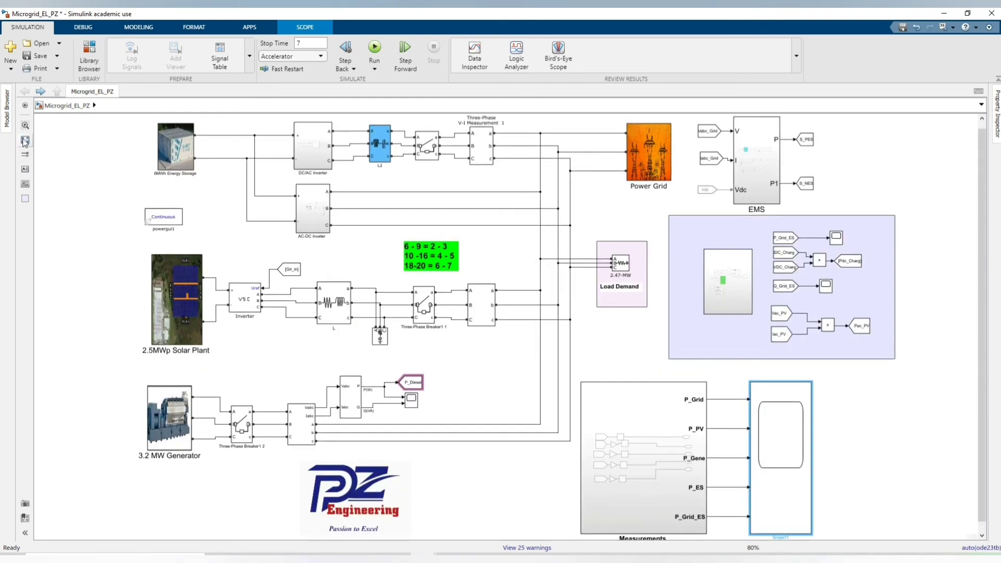
scroll(354, 250, down, 1)
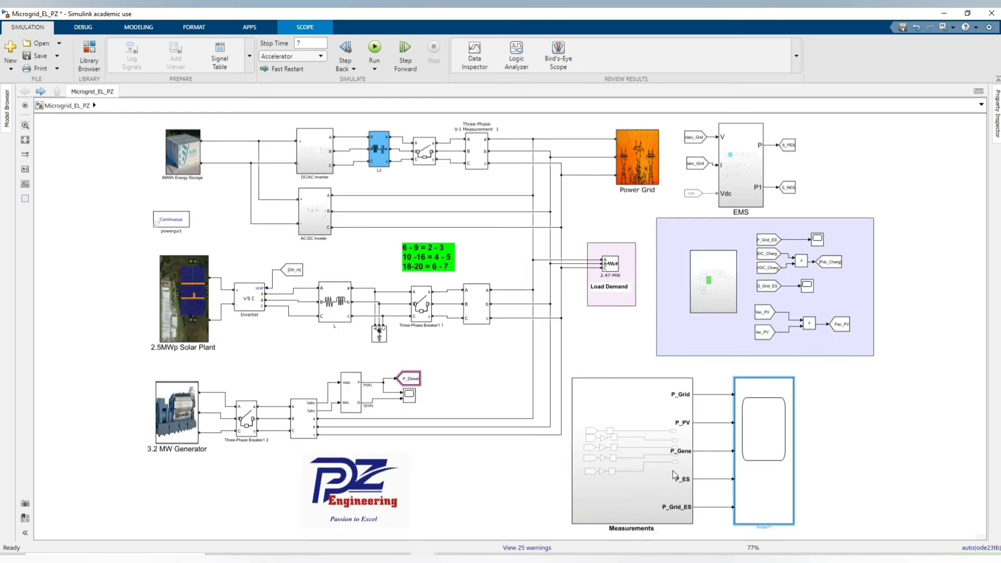
double_click(763, 502)
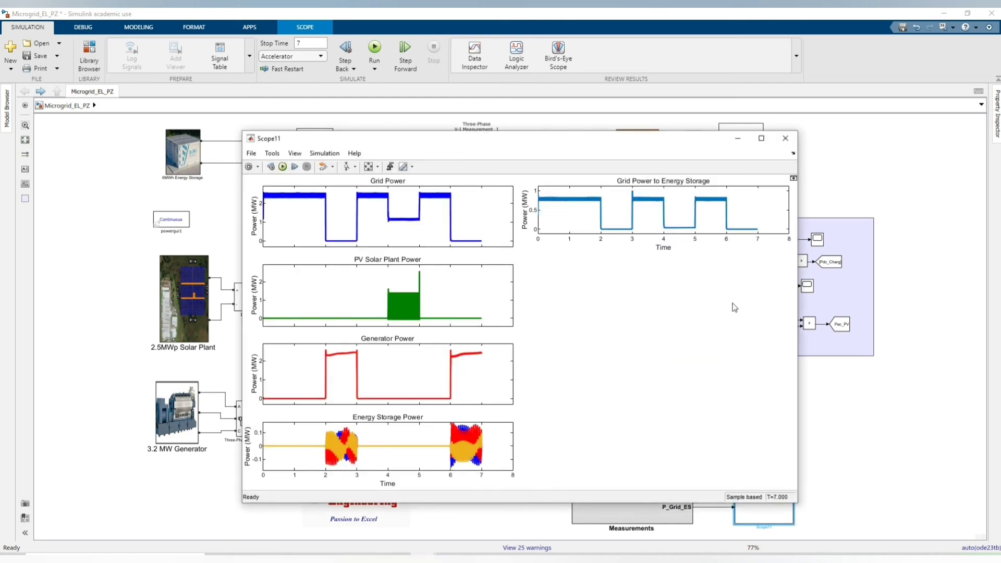
click(756, 137)
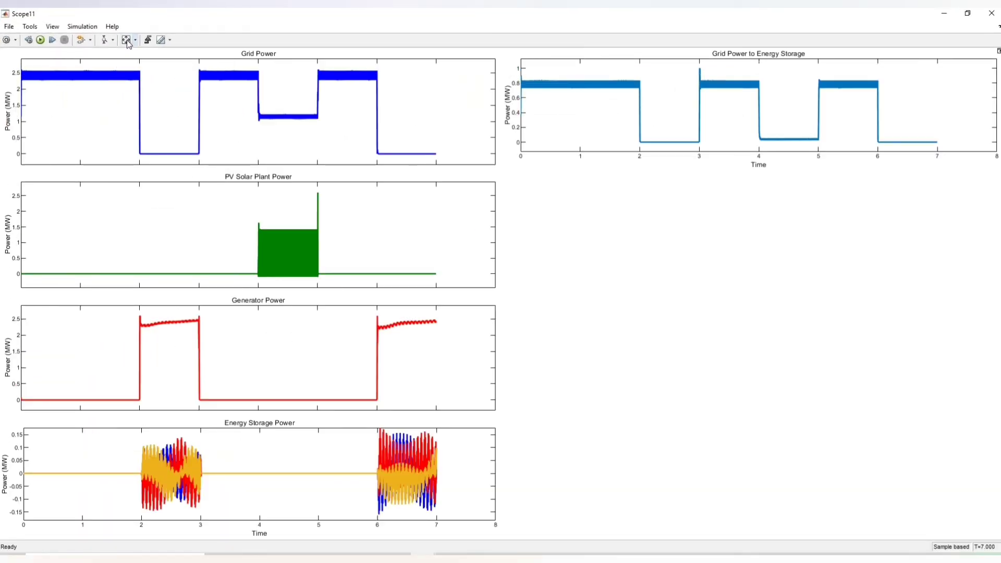
click(129, 44)
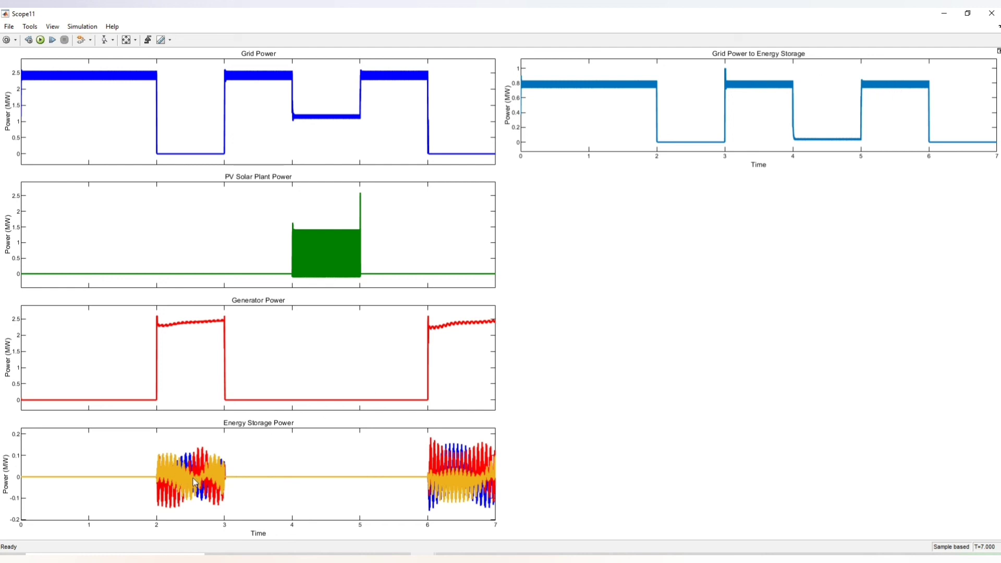
click(968, 13)
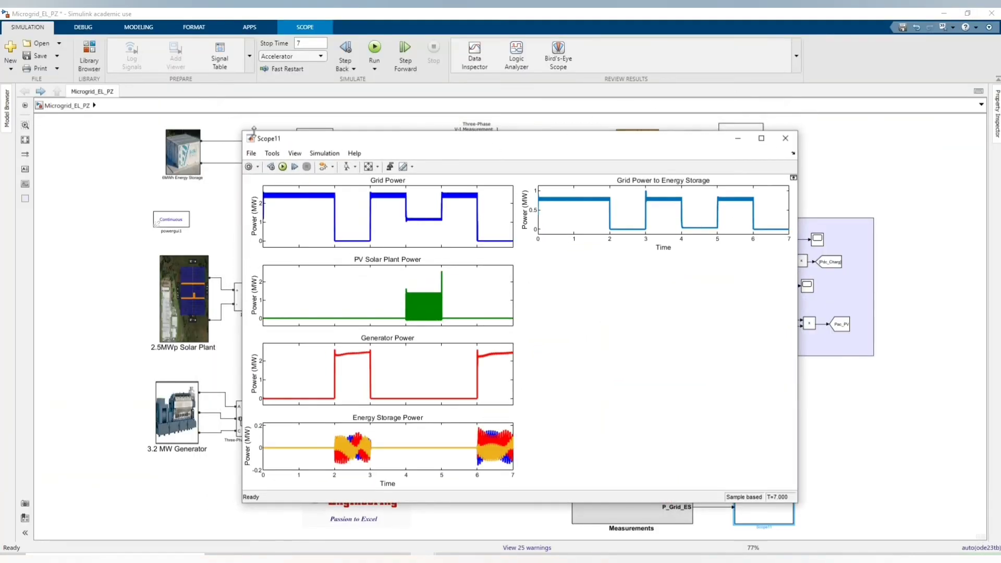
click(738, 139)
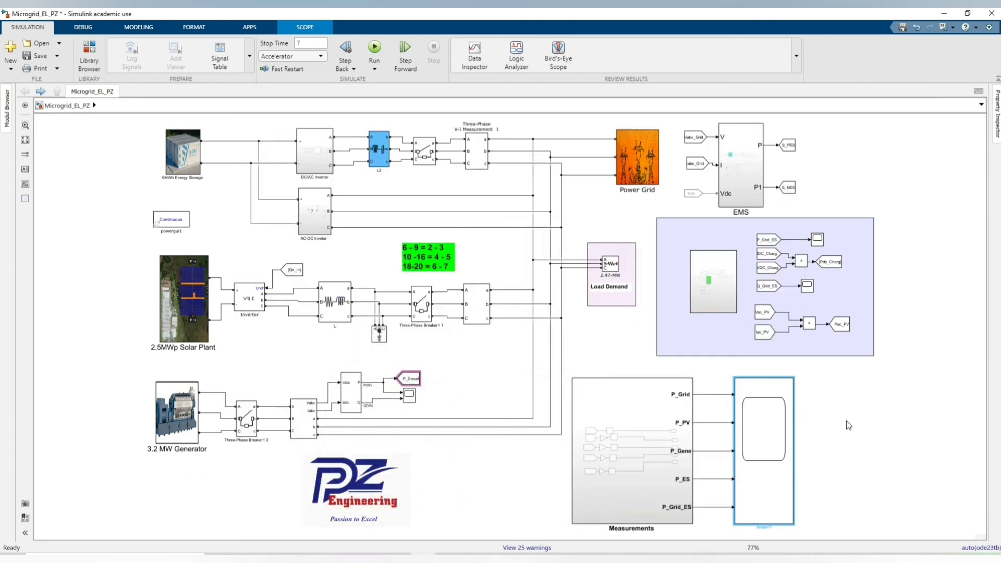